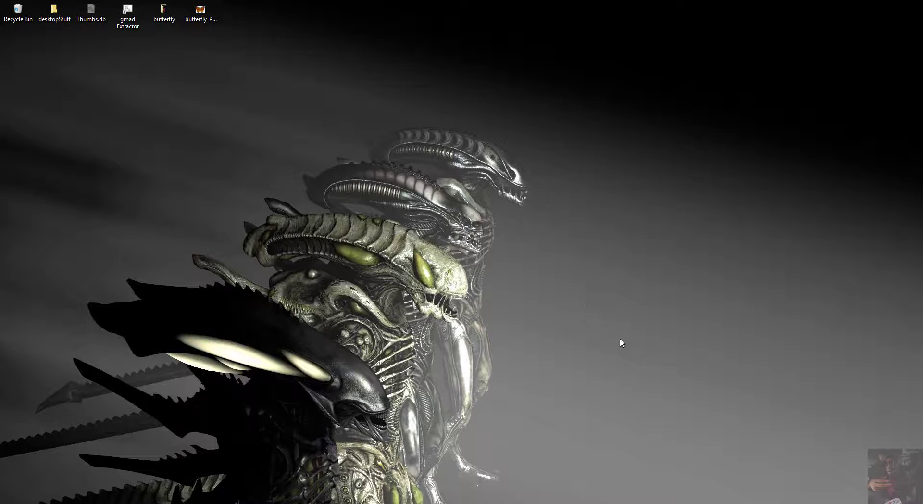
Show the hidden system-tray icons so the Steam icon is reachable
{"action": "left_click", "coordinate": [814, 503]}
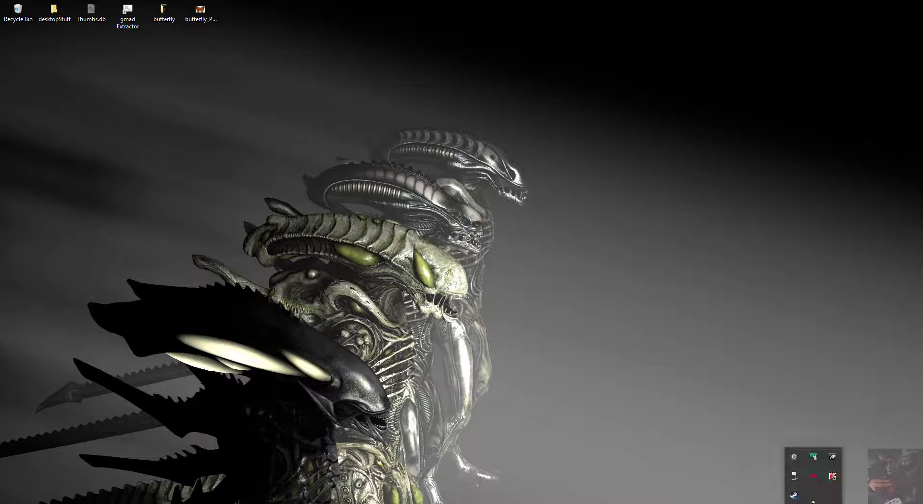
Launch Source Filmmaker from the Steam tray quick-launch menu
{"action": "right_click", "coordinate": [794, 495]}
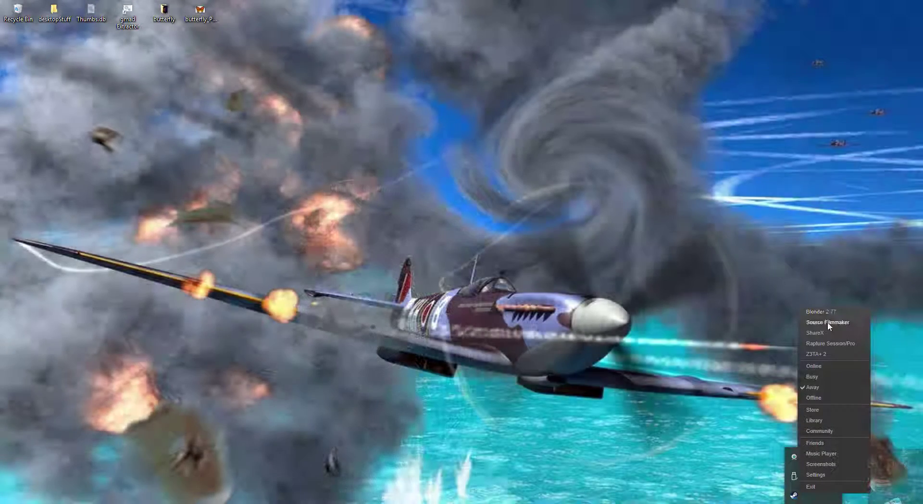
{"action": "left_click", "coordinate": [828, 323]}
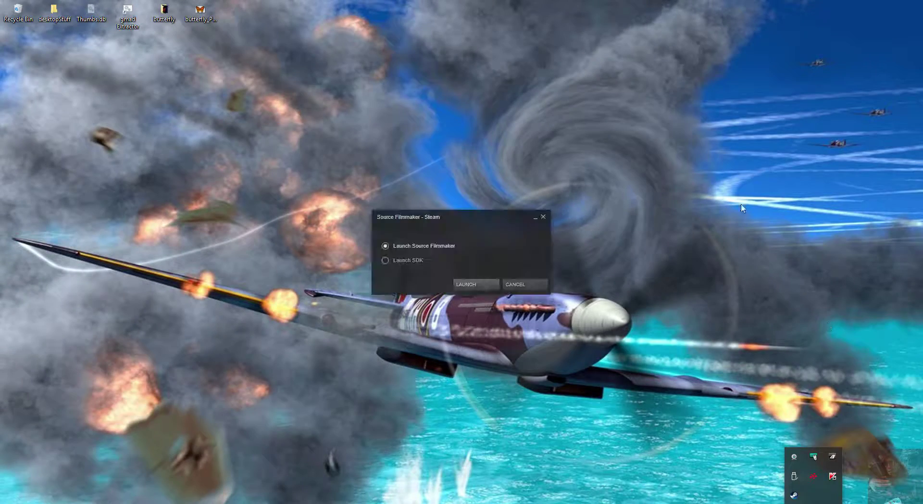
{"action": "left_click", "coordinate": [469, 282]}
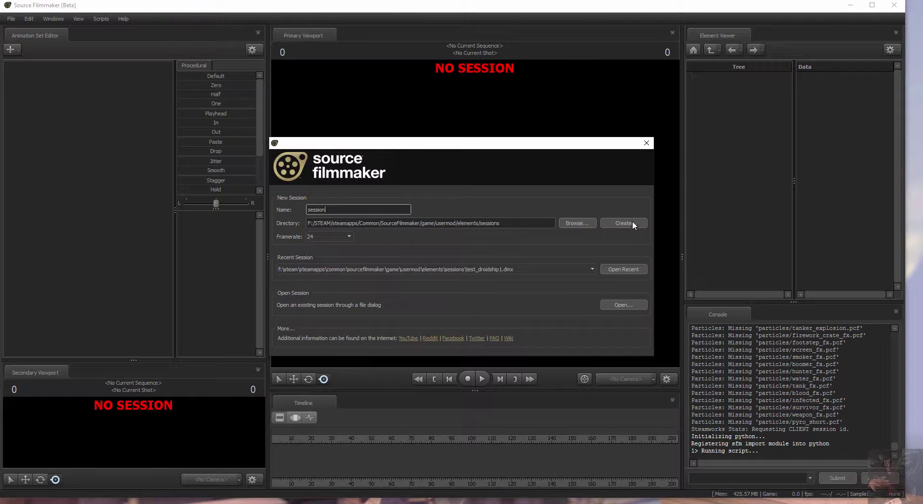
Create a new session and load the default empty room map in the Primary Viewport
{"action": "left_click", "coordinate": [633, 222]}
{"action": "right_click", "coordinate": [447, 255]}
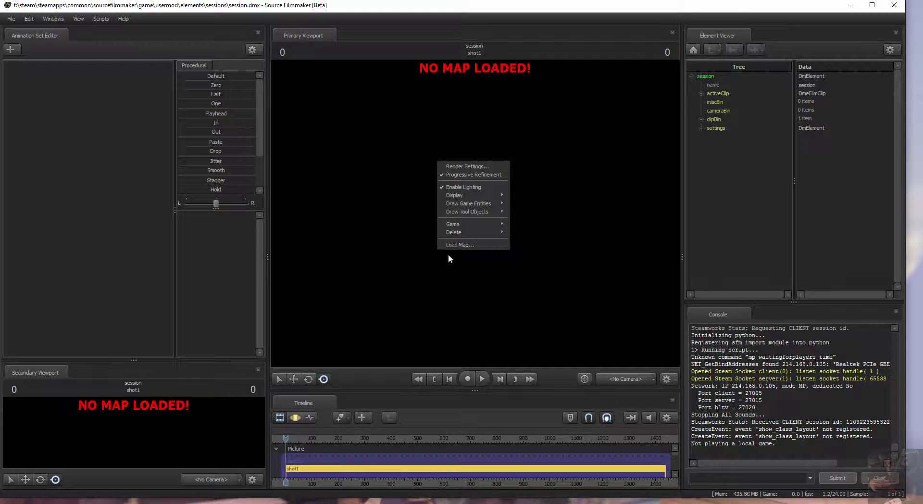
{"action": "left_click", "coordinate": [452, 245]}
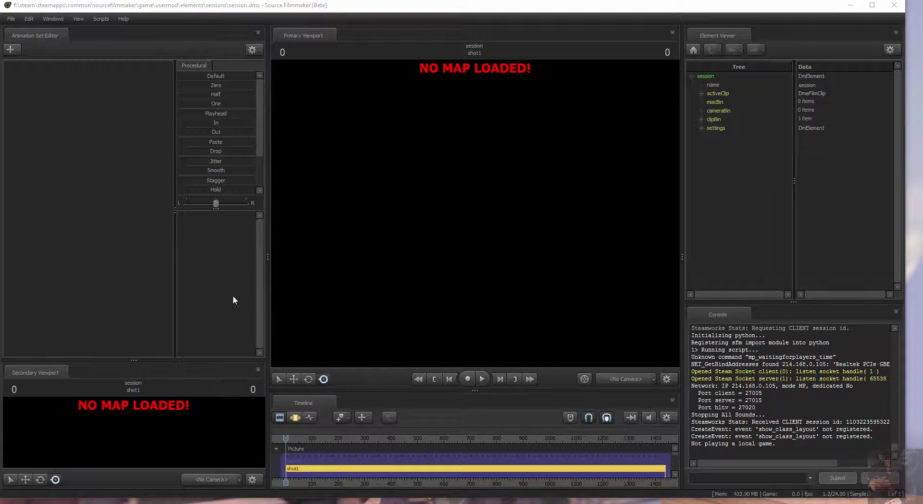
{"action": "left_click", "coordinate": [483, 326]}
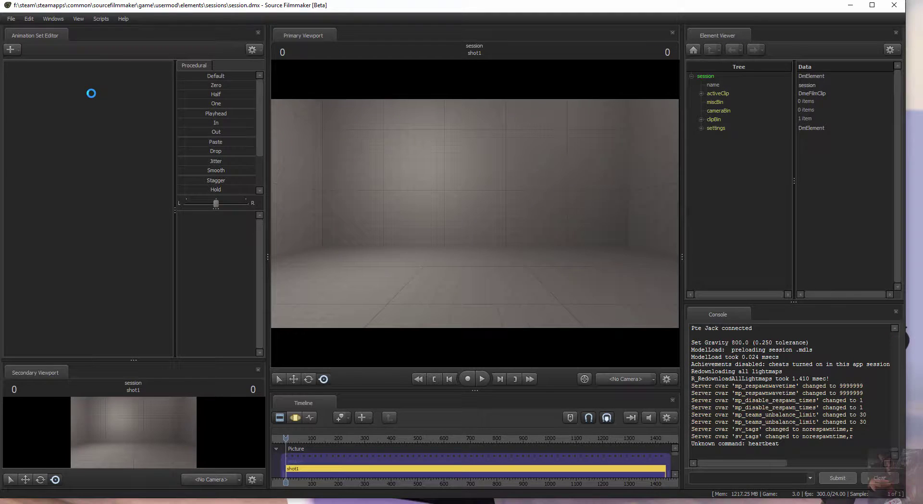
Open the new-model picker filtered to 'butterfly' and preview butterfly_helm from above
{"action": "right_click", "coordinate": [92, 94]}
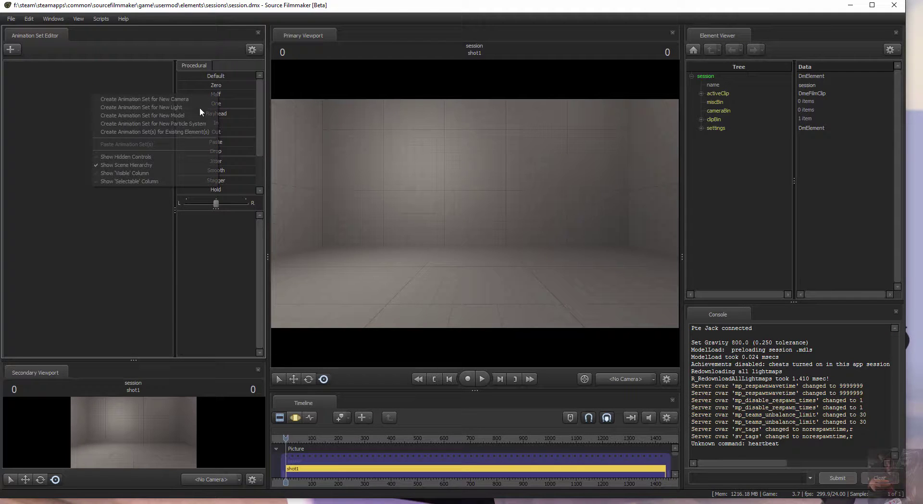
{"action": "left_click", "coordinate": [169, 115]}
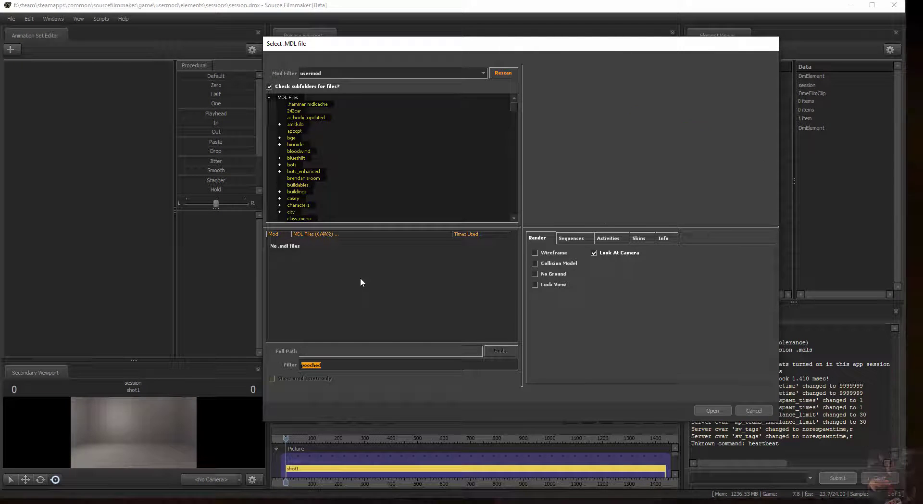
{"action": "type", "text": "butter"}
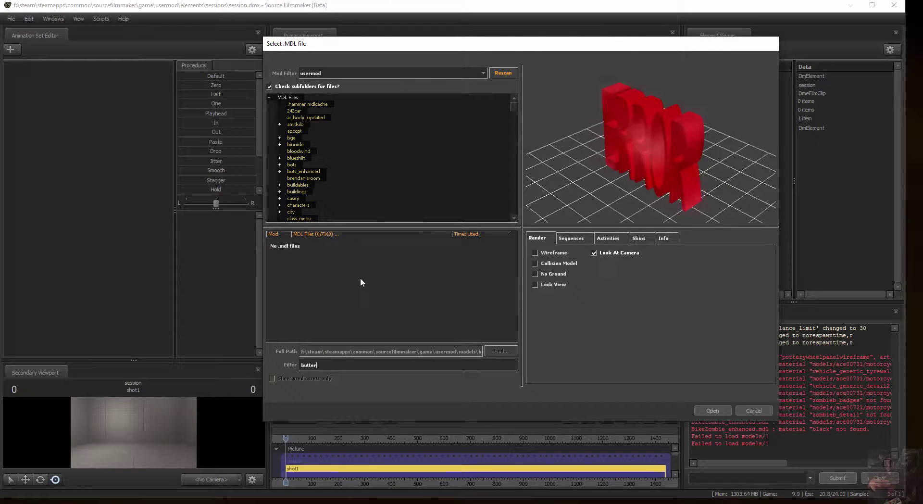
{"action": "type", "text": "fly"}
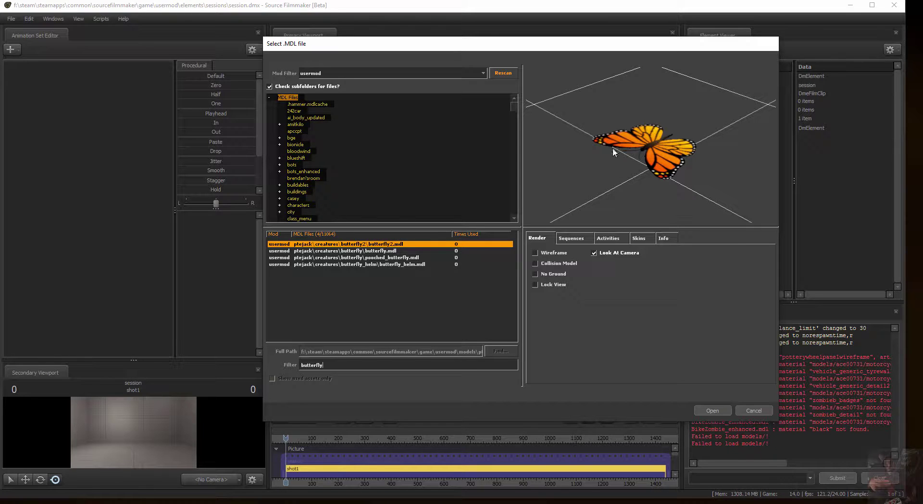
{"action": "left_click_drag", "start_coordinate": [666, 145], "coordinate": [636, 155]}
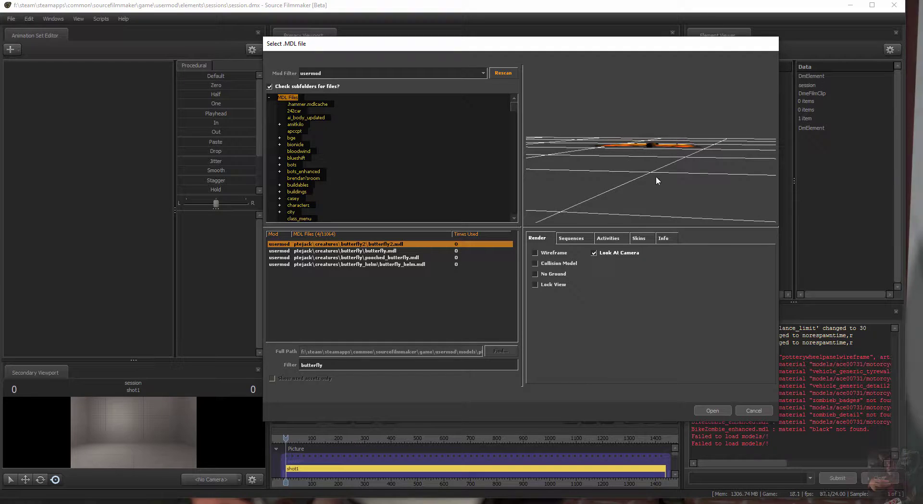
{"action": "left_click", "coordinate": [379, 265]}
{"action": "left_click_drag", "start_coordinate": [628, 174], "coordinate": [664, 105]}
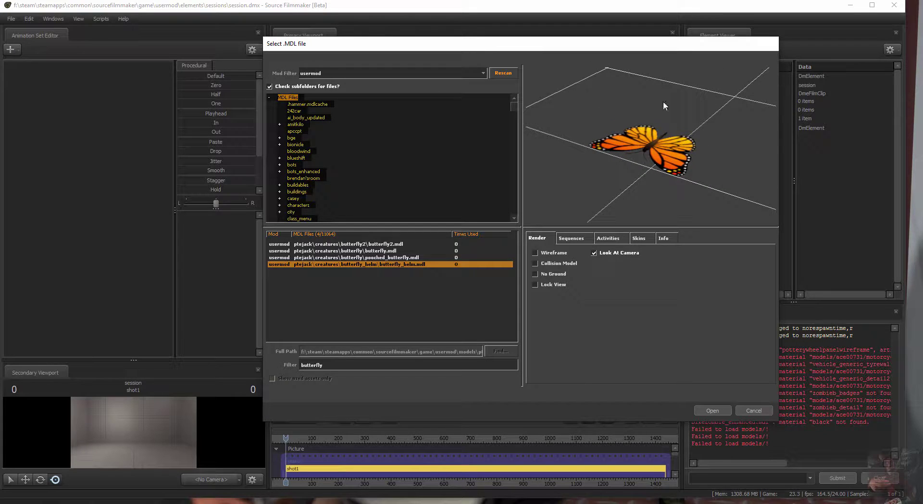
Preview butterfly_helm's skins: skin0, red skin1 and blue skin2
{"action": "left_click", "coordinate": [641, 239]}
{"action": "left_click", "coordinate": [538, 261]}
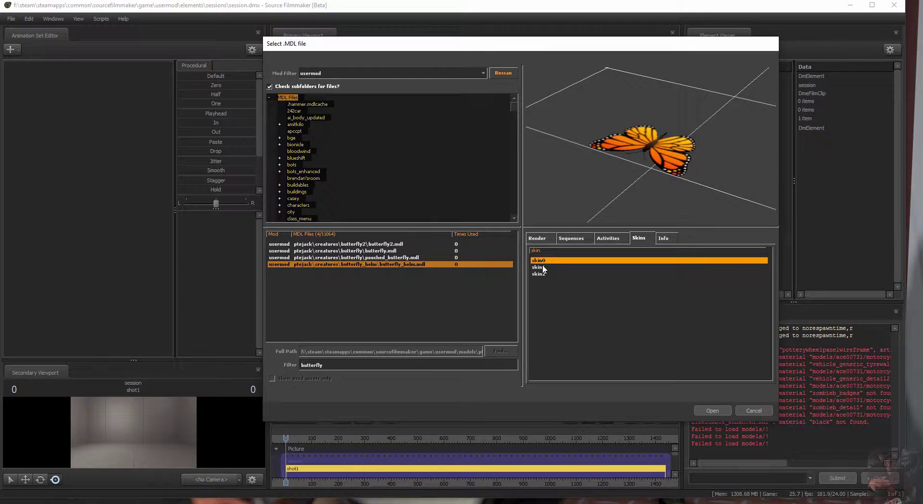
{"action": "left_click", "coordinate": [542, 268]}
{"action": "left_click", "coordinate": [541, 273]}
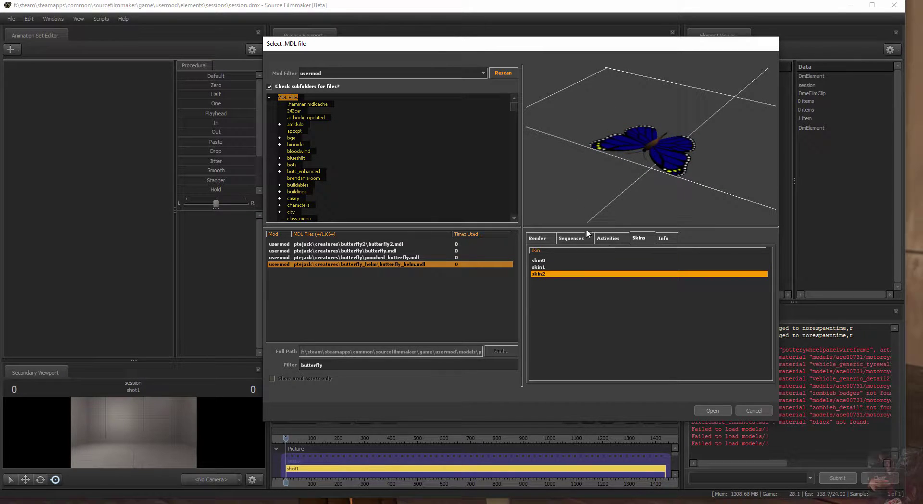
Preview the flap, antenna_L and idle sequences on butterfly2 and butterfly_helm
{"action": "left_click", "coordinate": [363, 245]}
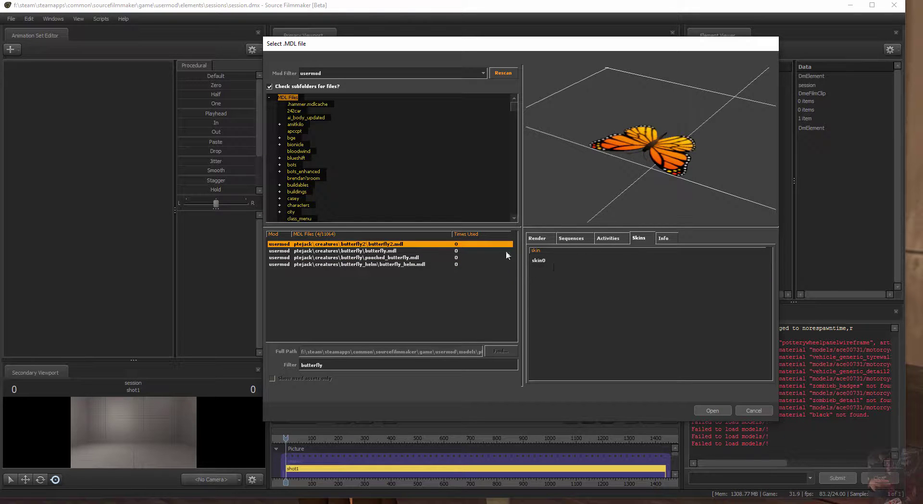
{"action": "left_click", "coordinate": [573, 238]}
{"action": "left_click", "coordinate": [537, 267]}
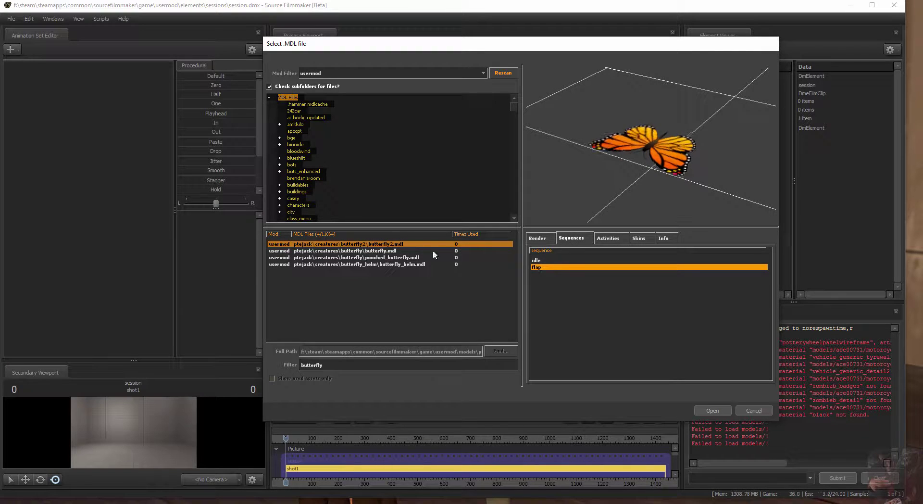
{"action": "left_click", "coordinate": [367, 264]}
{"action": "left_click", "coordinate": [537, 268]}
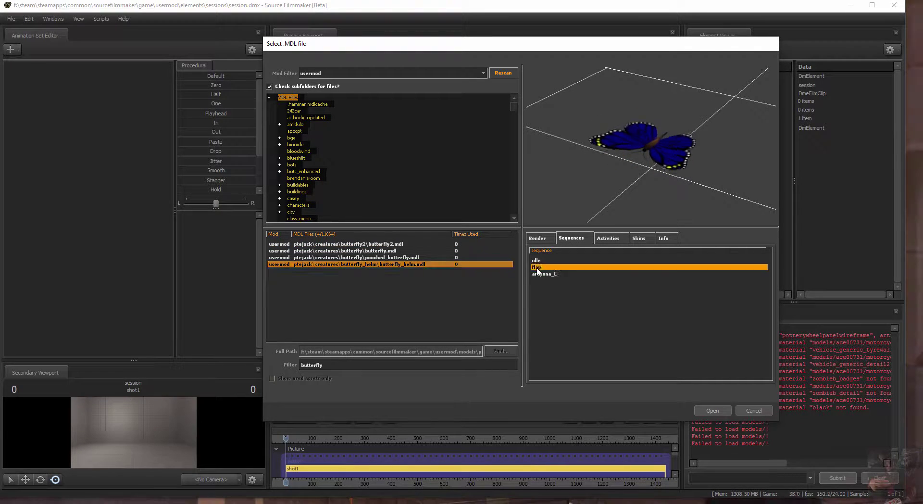
{"action": "left_click", "coordinate": [547, 274]}
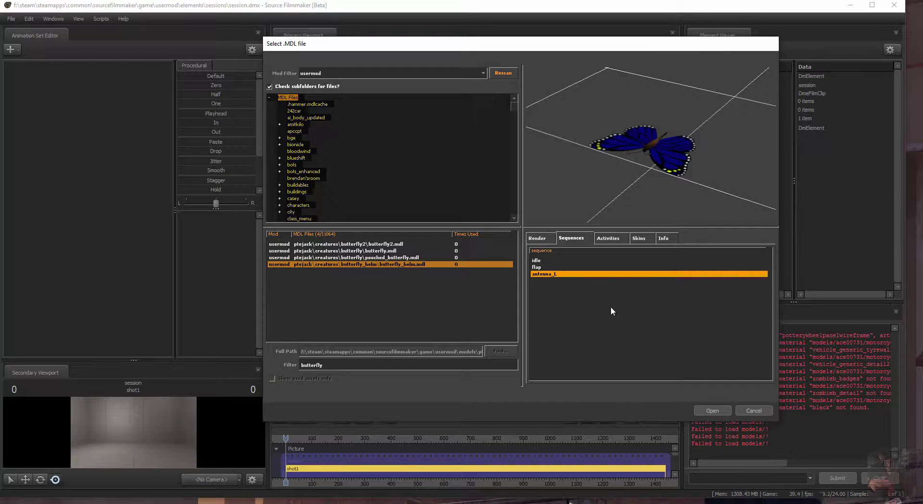
{"action": "left_click", "coordinate": [537, 260]}
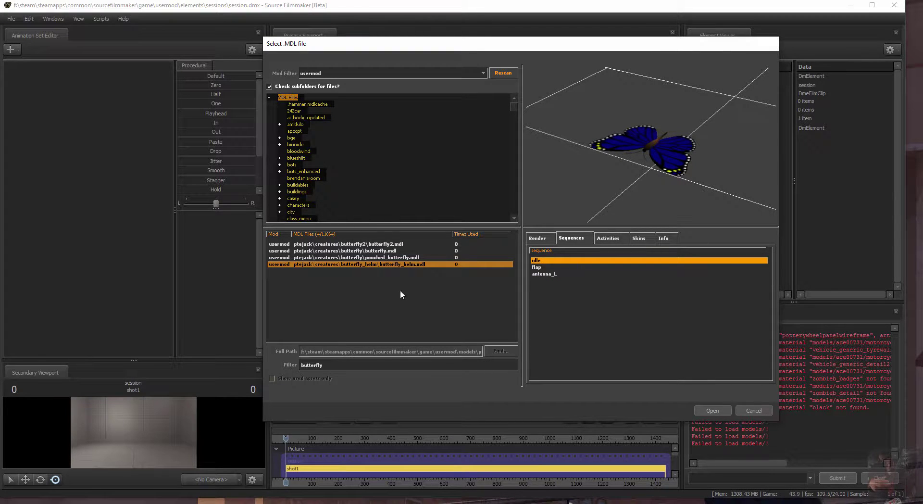
Add butterfly_helm1, reset its root position to default, and move it left along X
{"action": "left_click", "coordinate": [714, 410]}
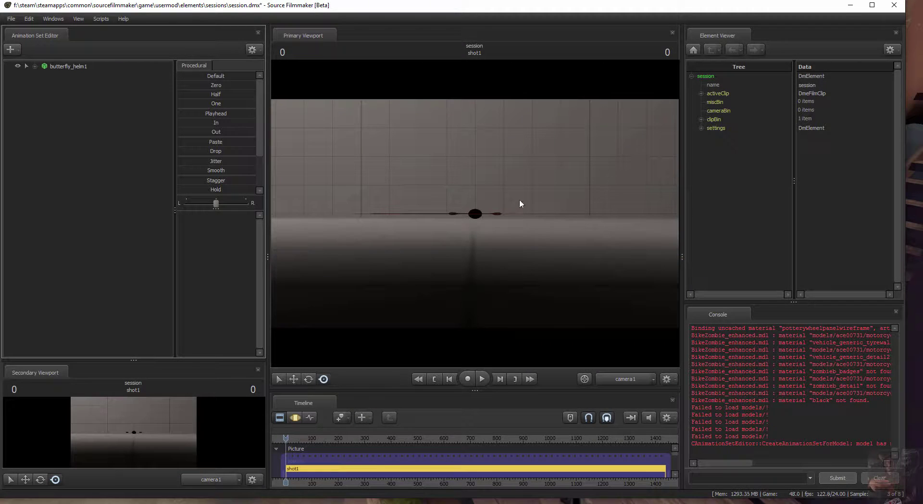
{"action": "mouse_move", "coordinate": [509, 177]}
{"action": "left_mouse_down"}
{"action": "mouse_move", "coordinate": [508, 241]}
{"action": "mouse_move", "coordinate": [509, 183]}
{"action": "left_mouse_up"}
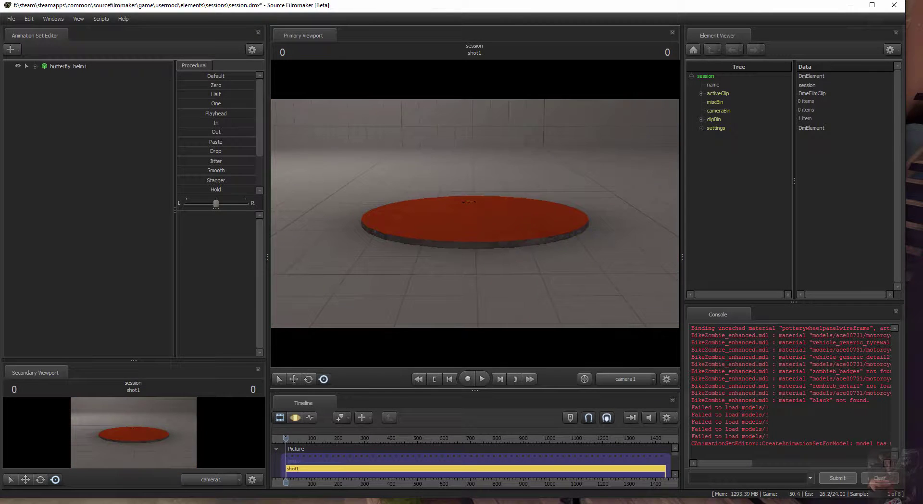
{"action": "left_click", "coordinate": [35, 66]}
{"action": "left_click", "coordinate": [44, 76]}
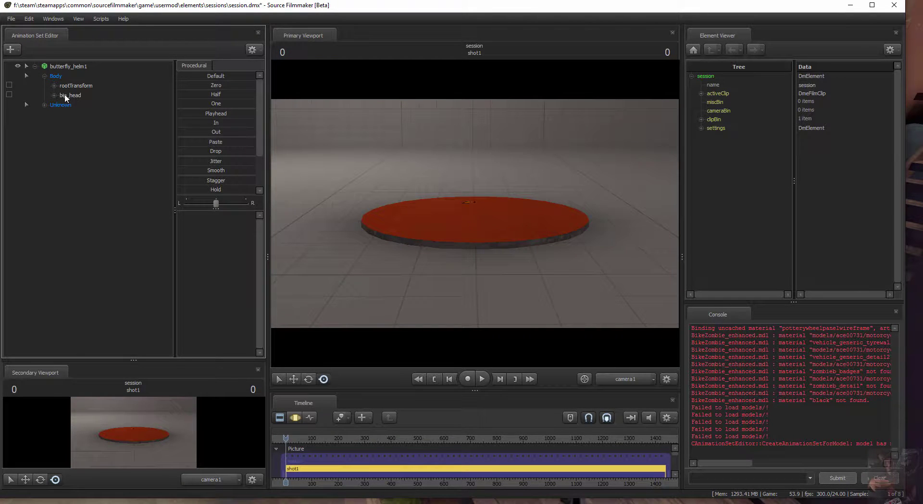
{"action": "left_click", "coordinate": [54, 86]}
{"action": "left_click", "coordinate": [73, 95]}
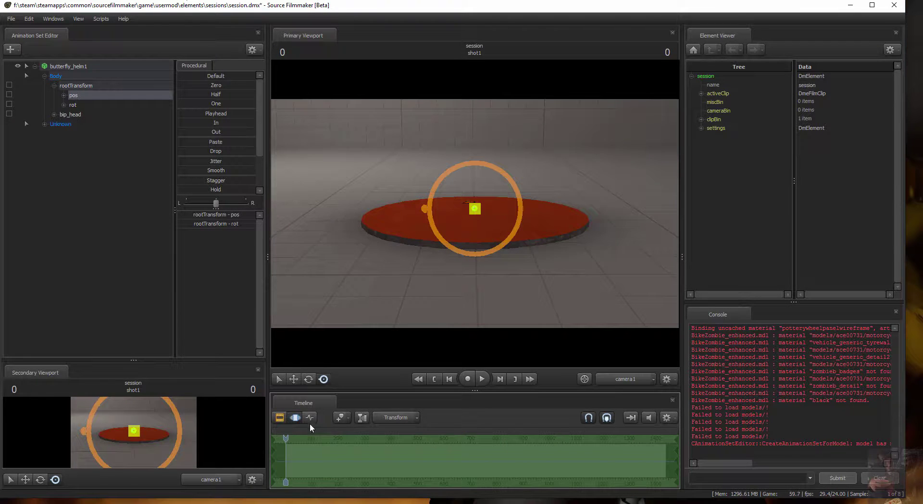
{"action": "left_click", "coordinate": [188, 79]}
{"action": "left_click", "coordinate": [188, 77]}
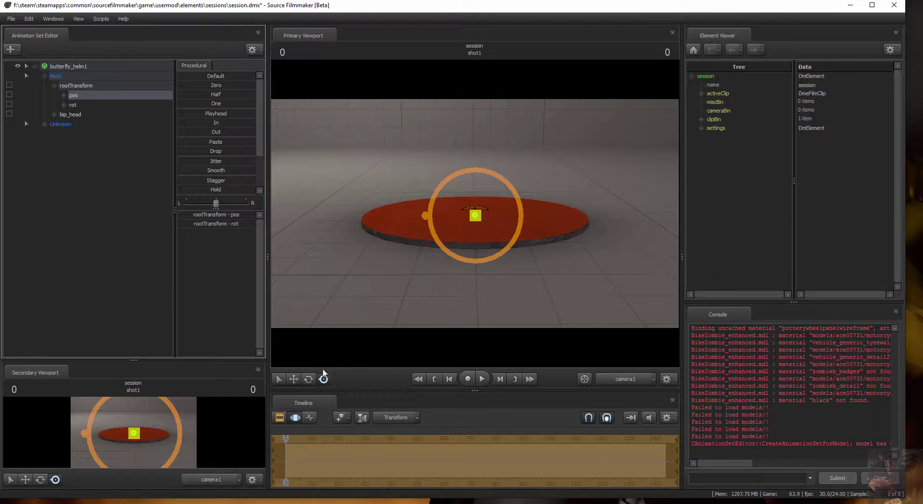
{"action": "left_click", "coordinate": [294, 379]}
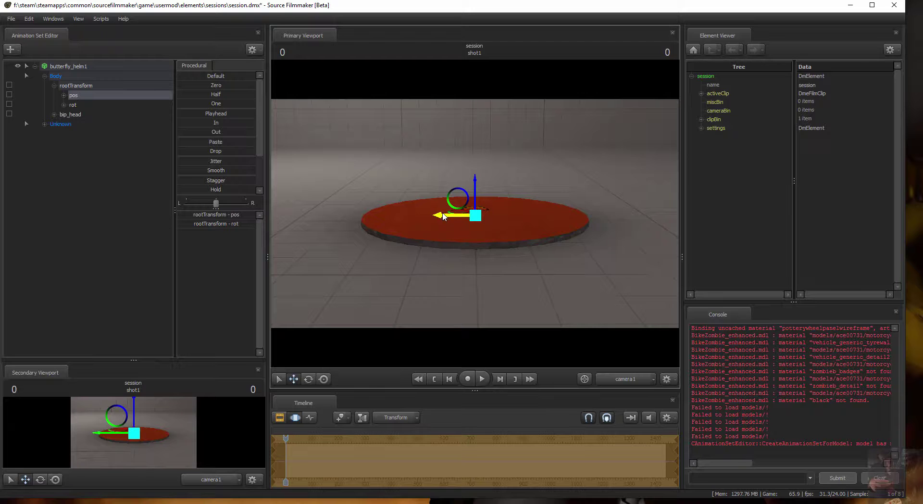
{"action": "left_click_drag", "start_coordinate": [443, 220], "coordinate": [393, 220]}
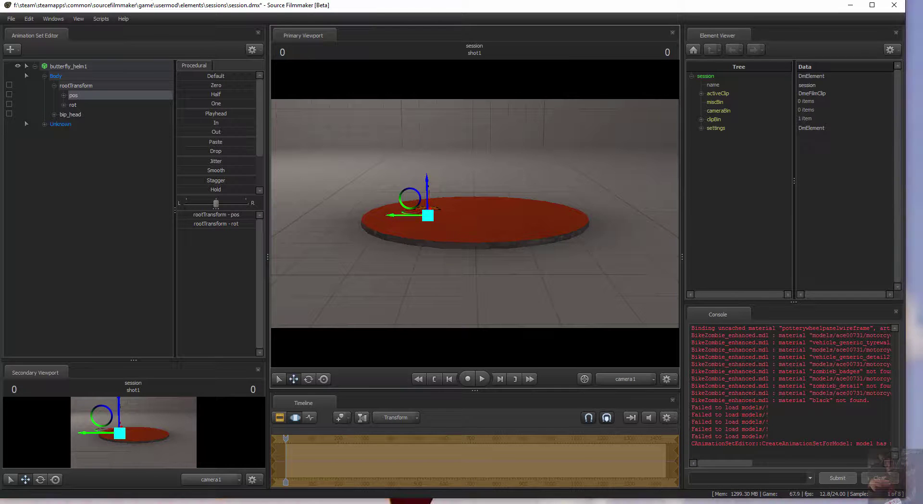
Add butterfly2 as butterfly21, reset its root position, and slide it sideways across the disk
{"action": "right_click", "coordinate": [72, 152]}
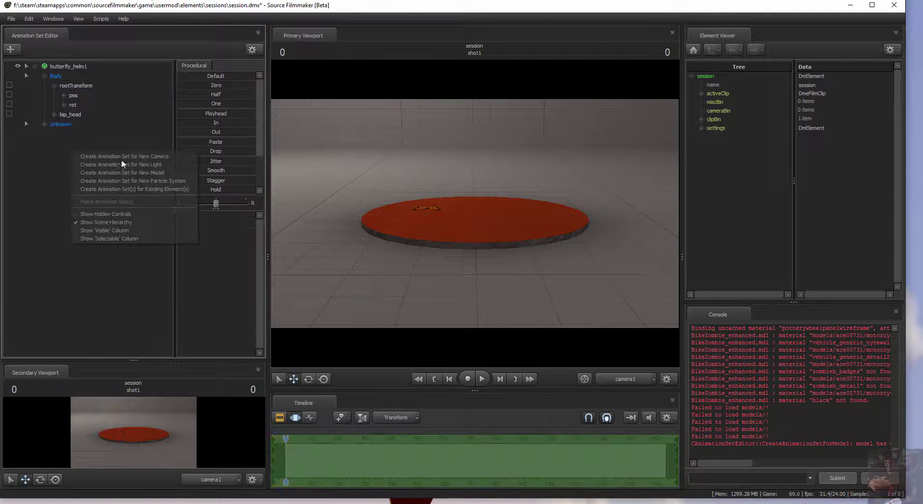
{"action": "left_click", "coordinate": [143, 173]}
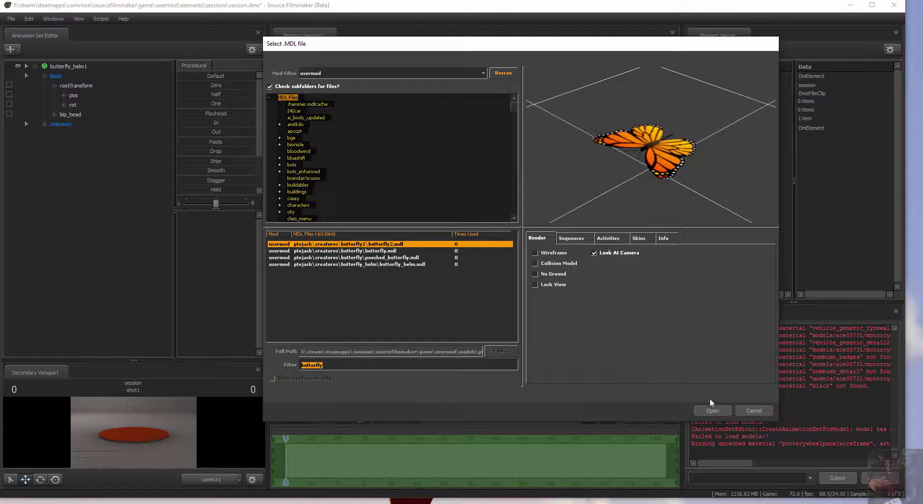
{"action": "left_click", "coordinate": [714, 411]}
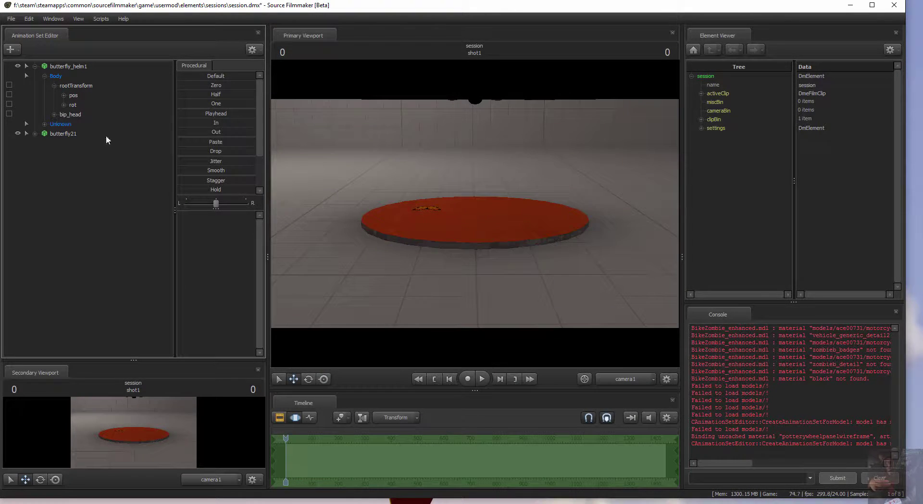
{"action": "left_click", "coordinate": [34, 133]}
{"action": "left_click", "coordinate": [44, 143]}
{"action": "left_click", "coordinate": [73, 163]}
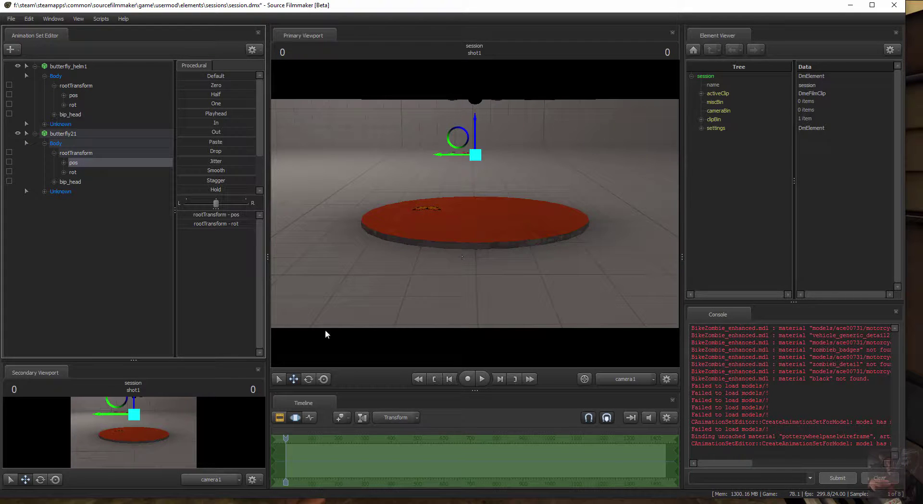
{"action": "left_click", "coordinate": [178, 75]}
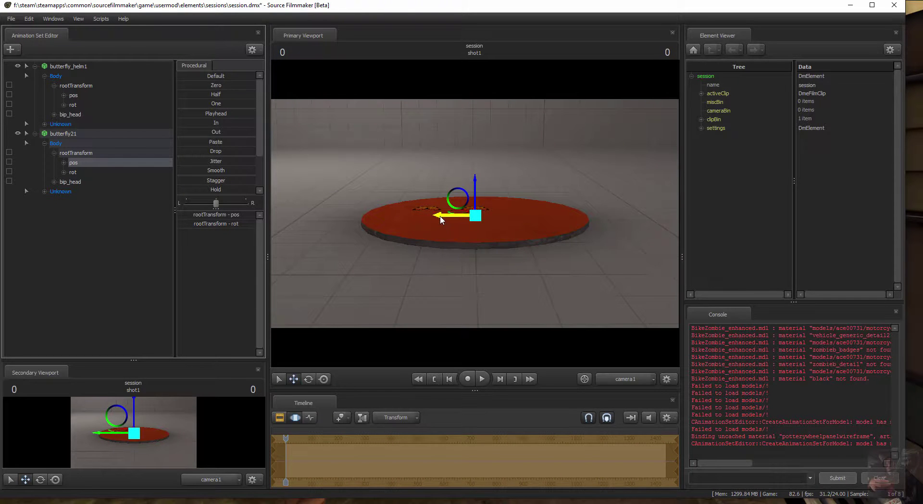
{"action": "left_click_drag", "start_coordinate": [440, 220], "coordinate": [492, 221]}
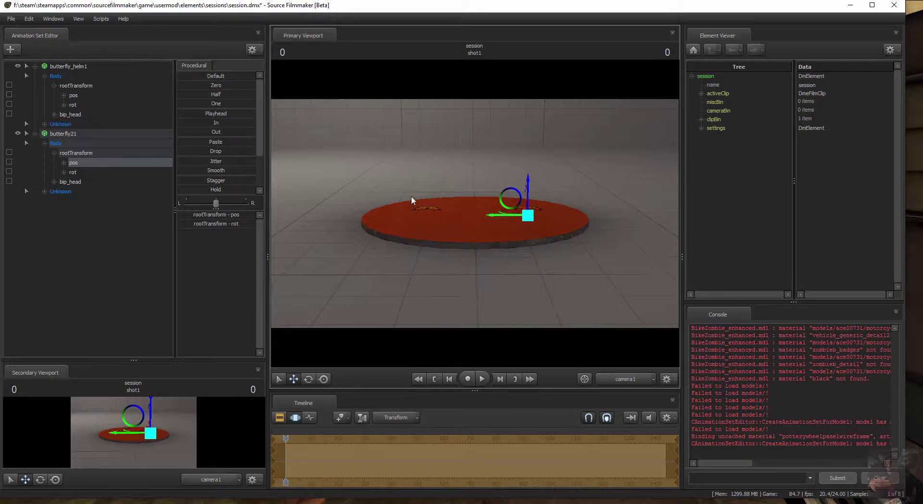
Raise both butterflies above the red disk and tilt the camera to frame them
{"action": "left_click", "coordinate": [84, 66]}
{"action": "left_click", "coordinate": [85, 134], "text": "ctrl"}
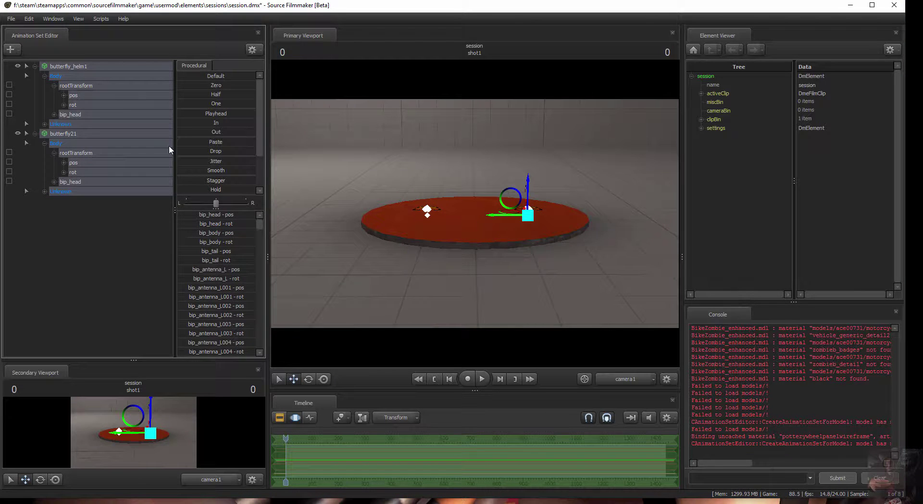
{"action": "left_click_drag", "start_coordinate": [537, 183], "coordinate": [576, 183]}
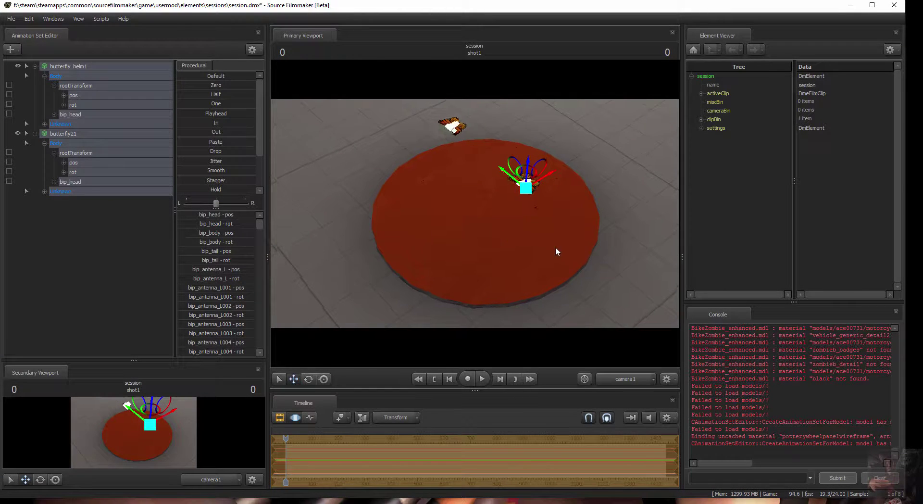
{"action": "left_click_drag", "start_coordinate": [565, 254], "coordinate": [572, 214]}
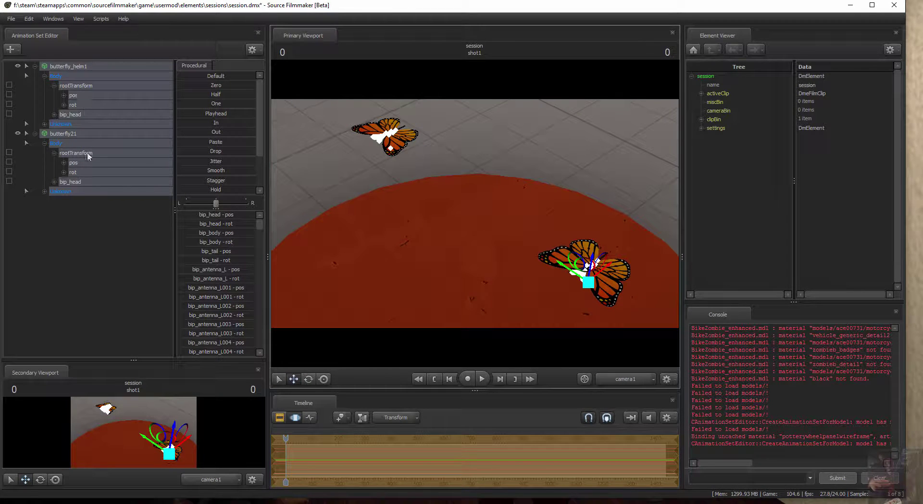
{"action": "left_click", "coordinate": [83, 134]}
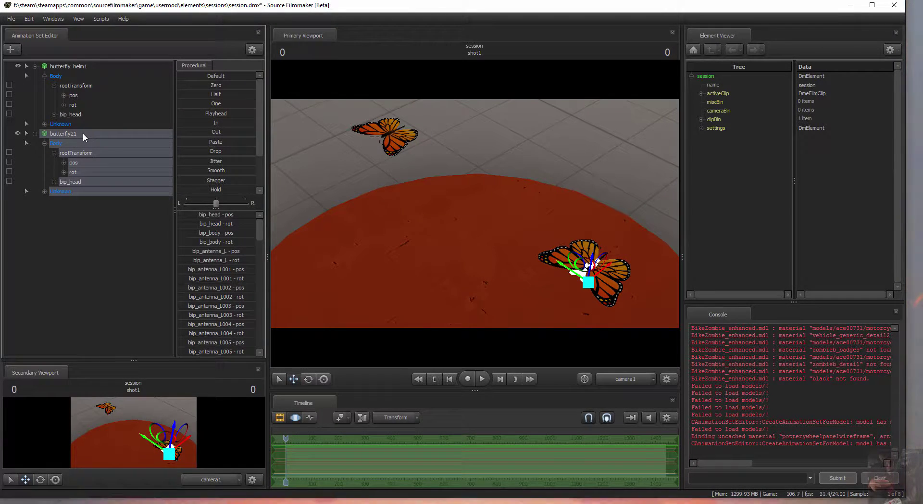
Import the flap sequence onto butterfly21 with Don't Generate Root Motion, then play it back
{"action": "right_click", "coordinate": [82, 133]}
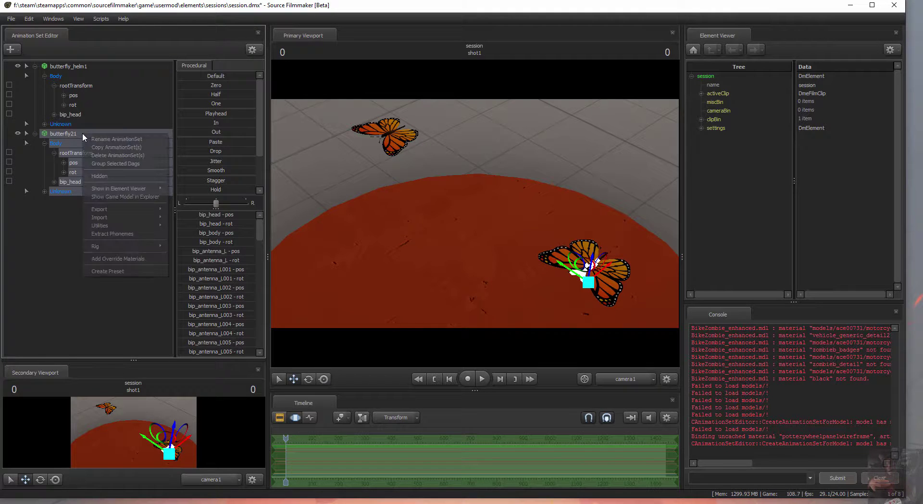
{"action": "mouse_move", "coordinate": [122, 223]}
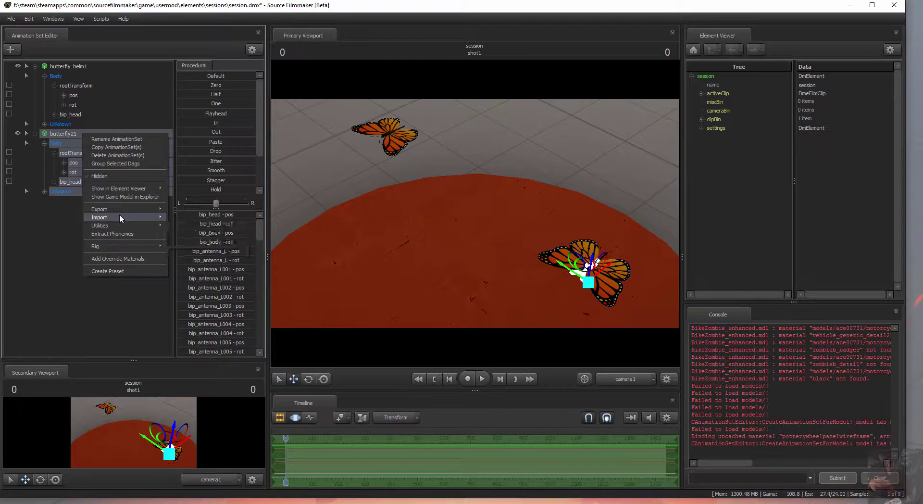
{"action": "left_click", "coordinate": [198, 226]}
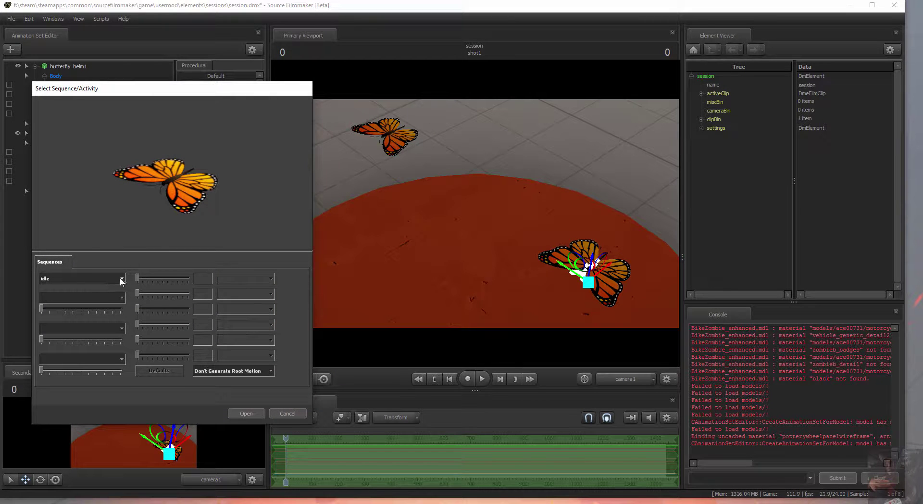
{"action": "left_click", "coordinate": [121, 280]}
{"action": "left_click", "coordinate": [88, 288]}
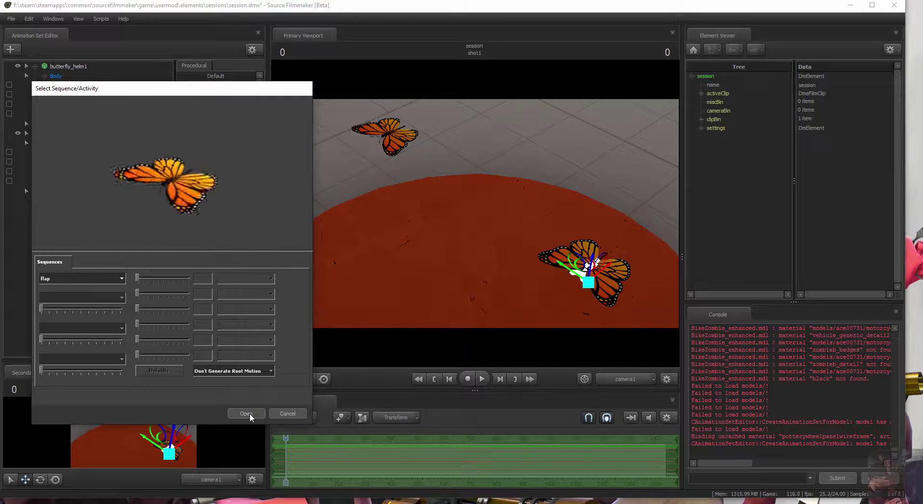
{"action": "left_click", "coordinate": [269, 371]}
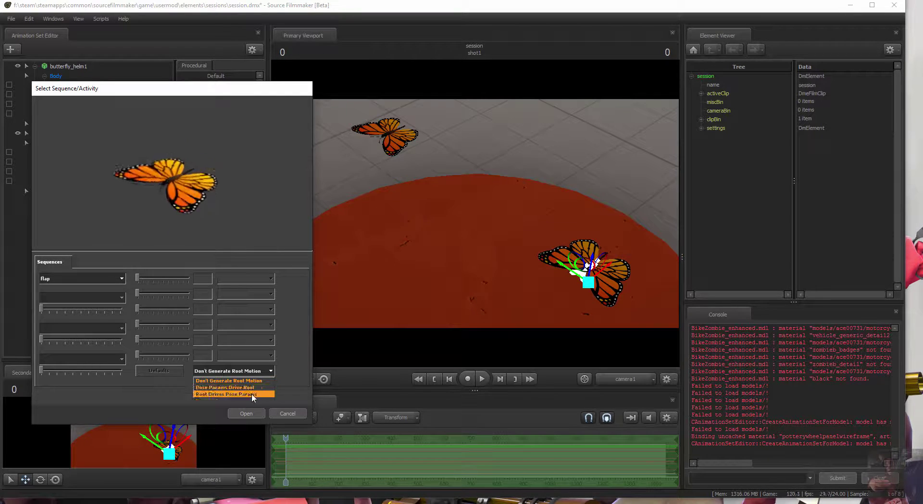
{"action": "left_click", "coordinate": [251, 382]}
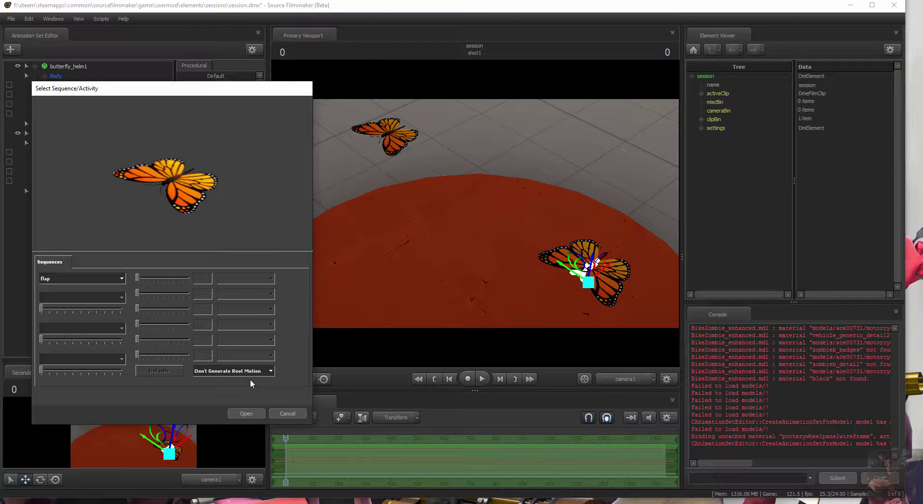
{"action": "left_click", "coordinate": [246, 412]}
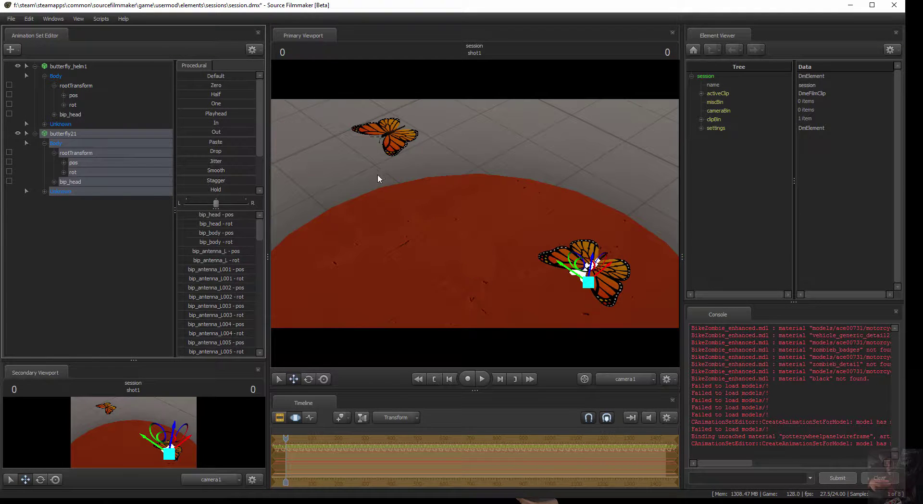
{"action": "left_click", "coordinate": [482, 378]}
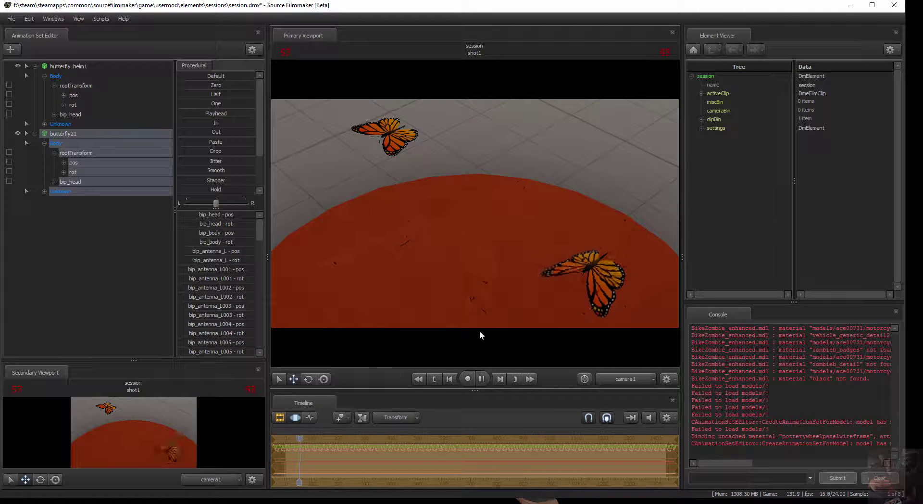
{"action": "left_click", "coordinate": [481, 379]}
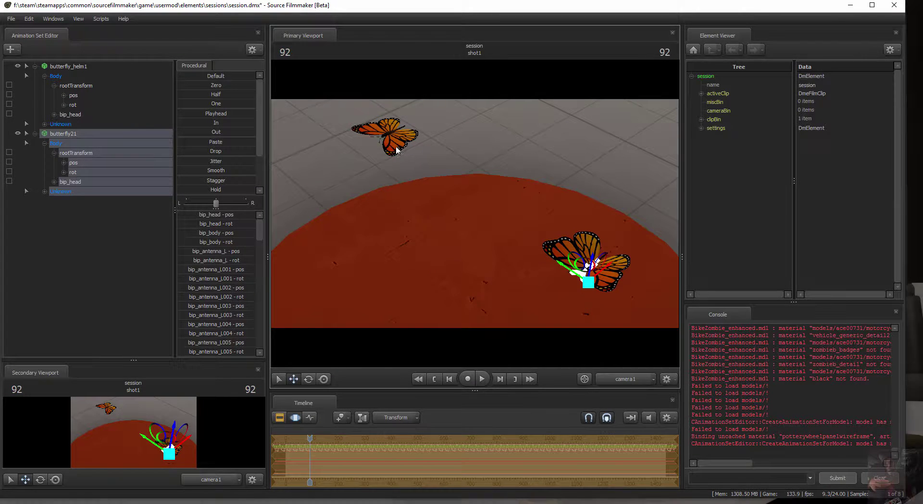
Set butterfly_helm1 to skin 1, then skin 2 for dark wings
{"action": "left_click", "coordinate": [67, 66]}
{"action": "right_click", "coordinate": [76, 69]}
{"action": "mouse_move", "coordinate": [99, 190]}
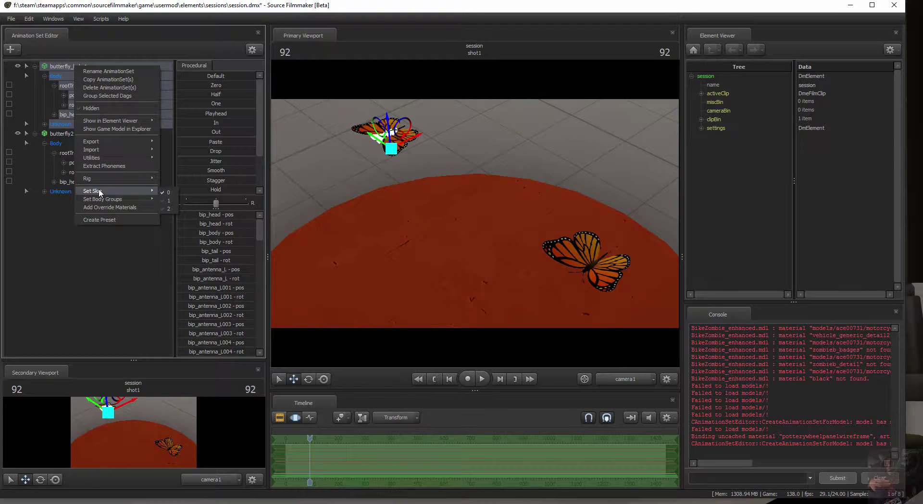
{"action": "left_click", "coordinate": [170, 201]}
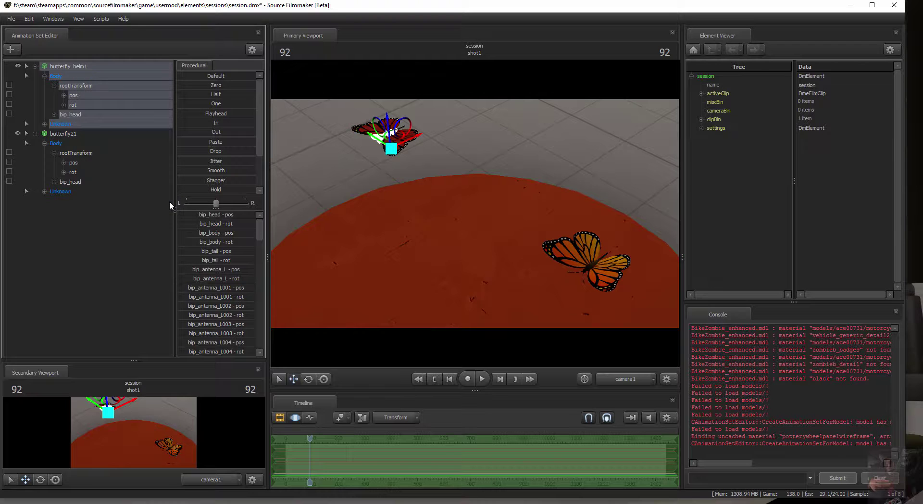
{"action": "right_click", "coordinate": [81, 68]}
{"action": "mouse_move", "coordinate": [147, 192]}
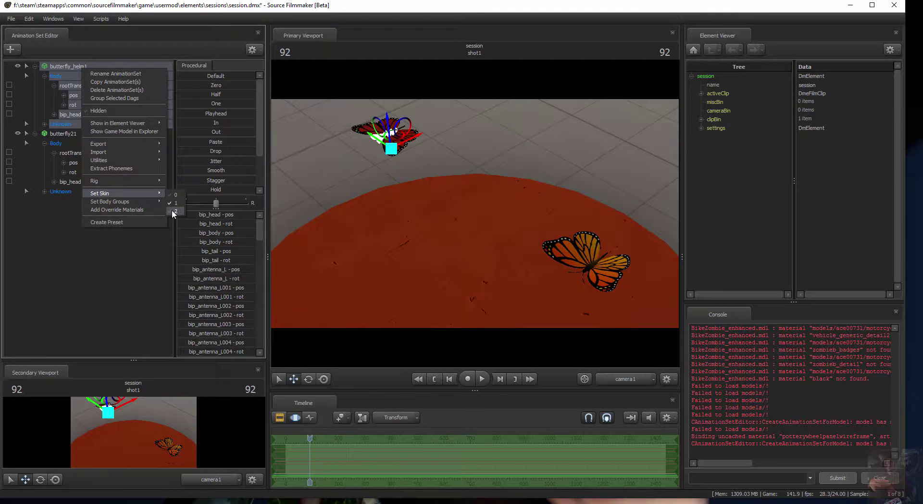
{"action": "left_click", "coordinate": [172, 209]}
{"action": "left_click_drag", "start_coordinate": [465, 145], "coordinate": [461, 129]}
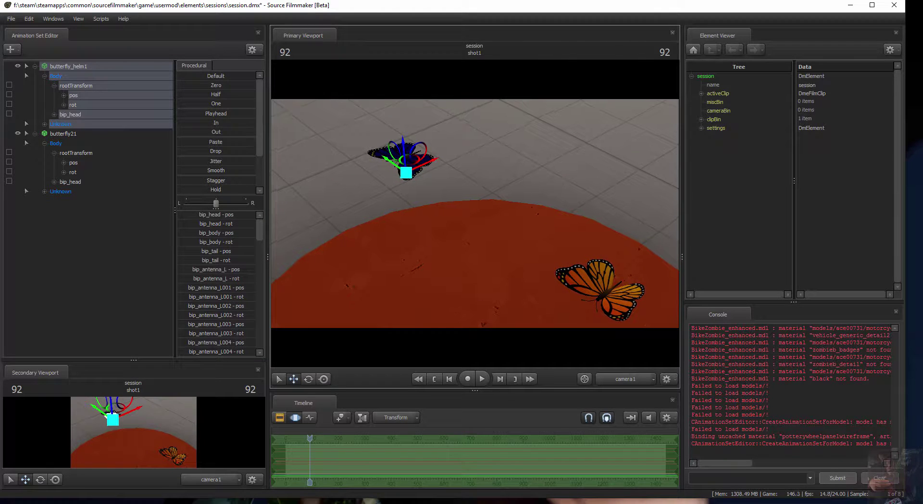
Set butterfly_helm1's hats body group to butterfly_helmet.dmx and zoom in on it
{"action": "right_click", "coordinate": [79, 66]}
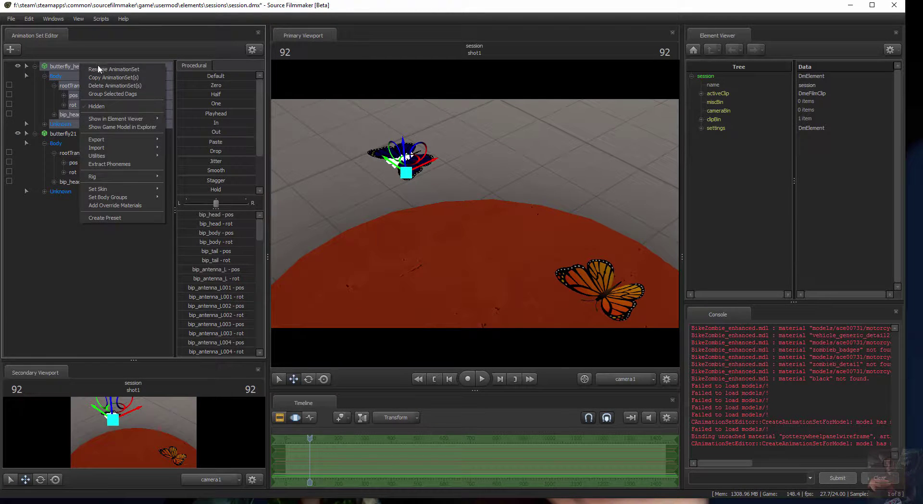
{"action": "mouse_move", "coordinate": [115, 199]}
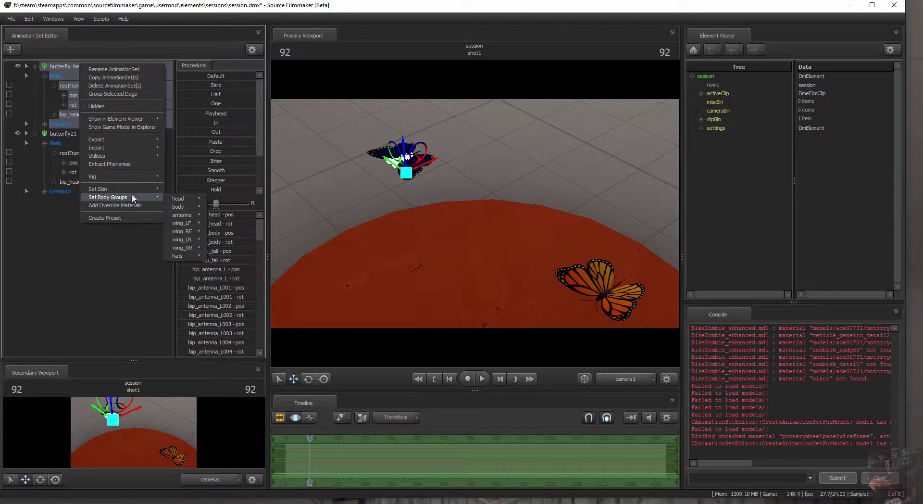
{"action": "mouse_move", "coordinate": [191, 195]}
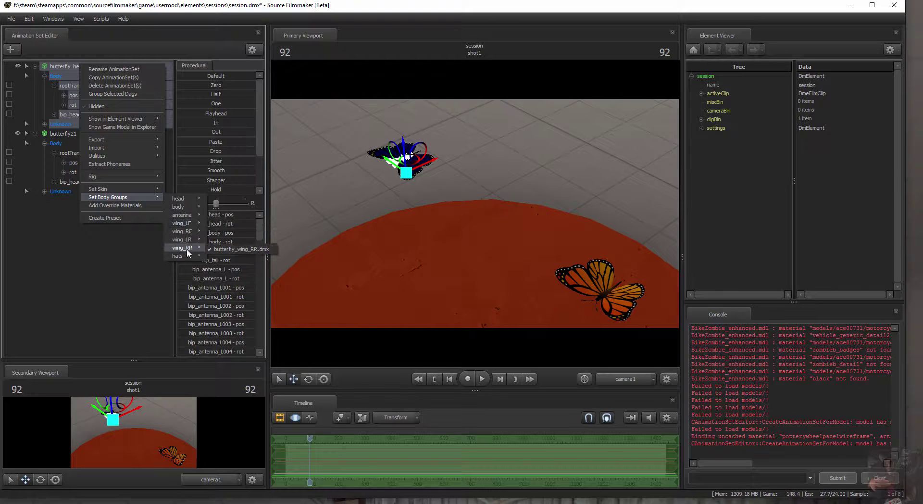
{"action": "mouse_move", "coordinate": [187, 253]}
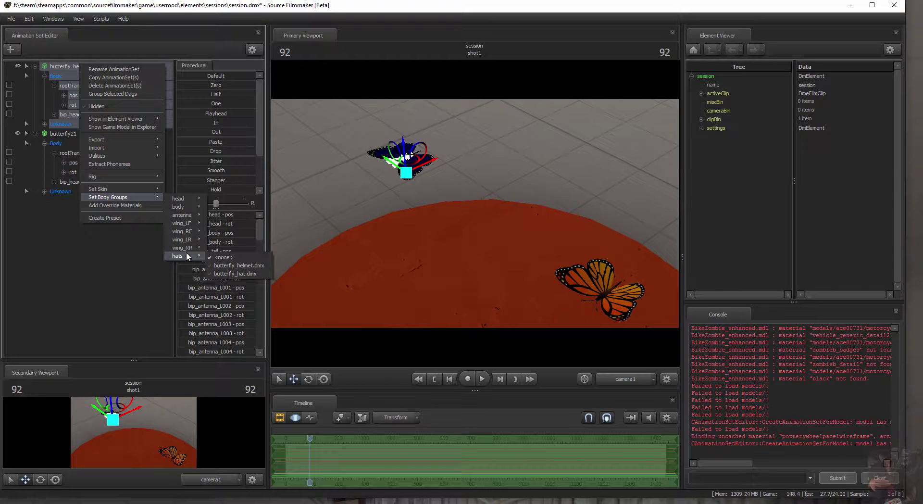
{"action": "left_click", "coordinate": [235, 265]}
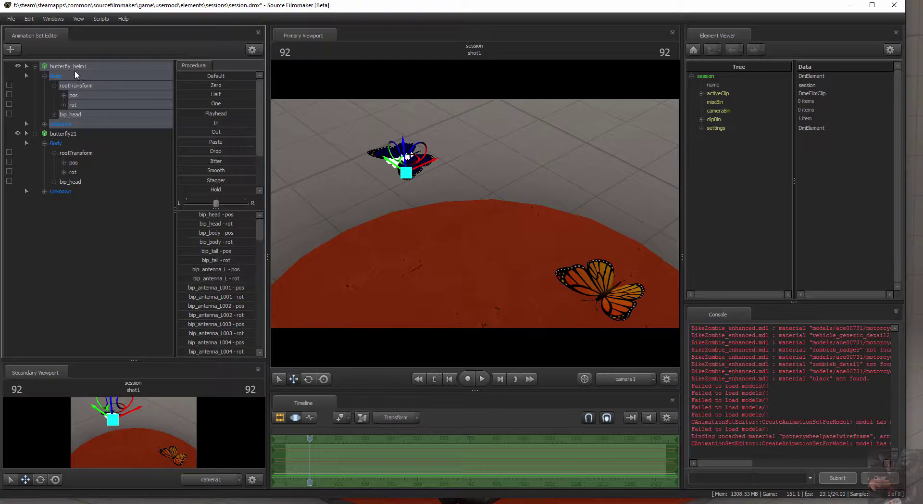
{"action": "left_click", "coordinate": [64, 218]}
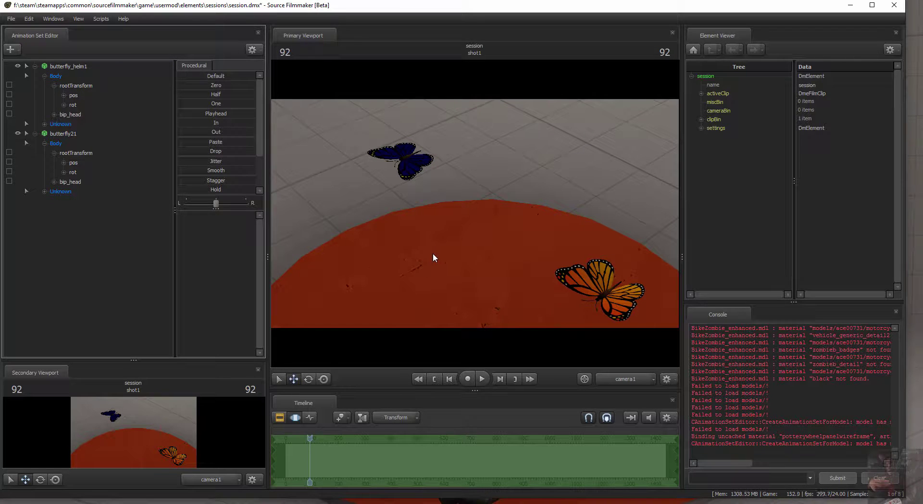
{"action": "left_click_drag", "start_coordinate": [432, 253], "coordinate": [420, 237]}
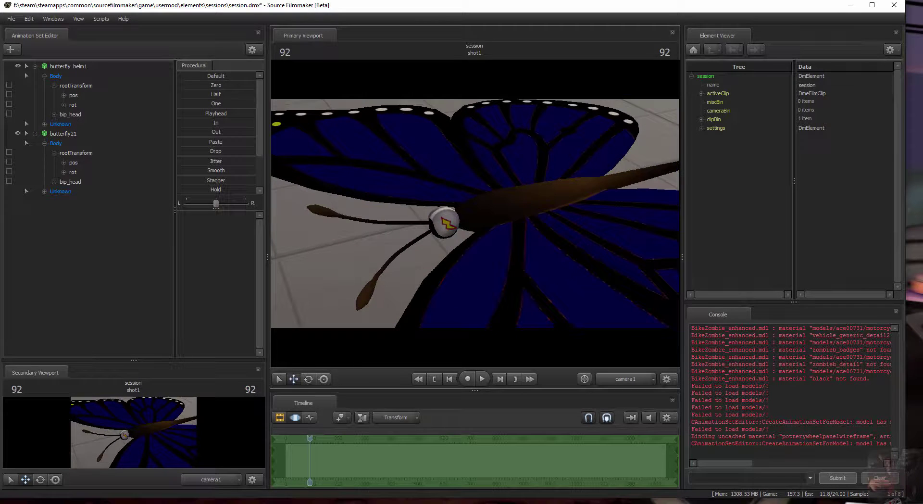
Swap butterfly_helm1's hats body group to butterfly_hat.dmx
{"action": "left_click", "coordinate": [80, 68]}
{"action": "right_click", "coordinate": [80, 67]}
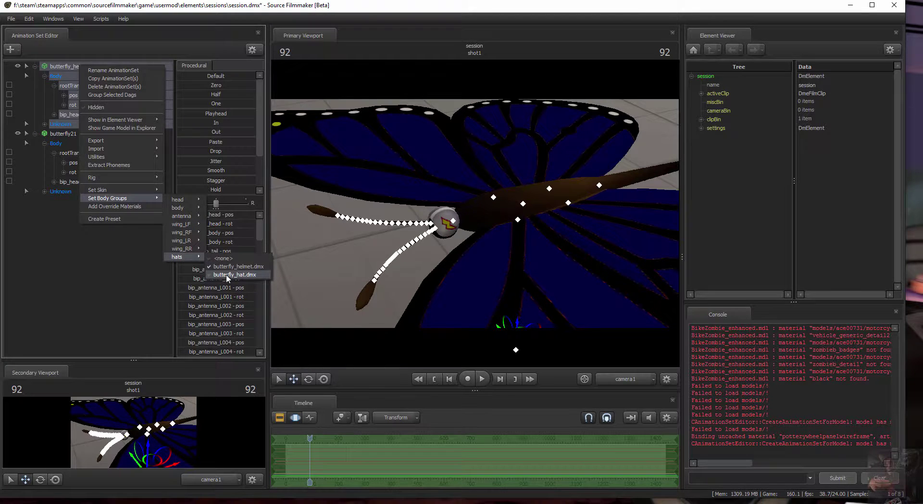
{"action": "left_click", "coordinate": [228, 275]}
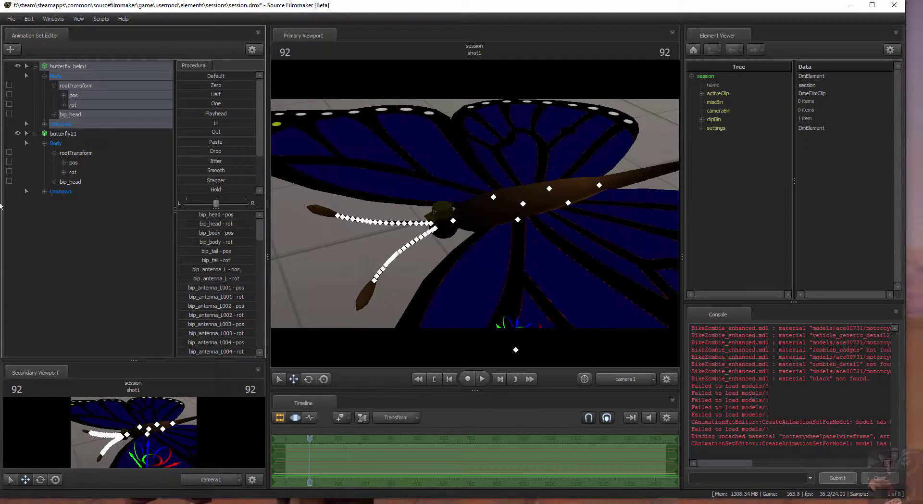
Rotate butterfly_helm1's bip_head bone to turn the head and antennae
{"action": "left_click", "coordinate": [71, 114]}
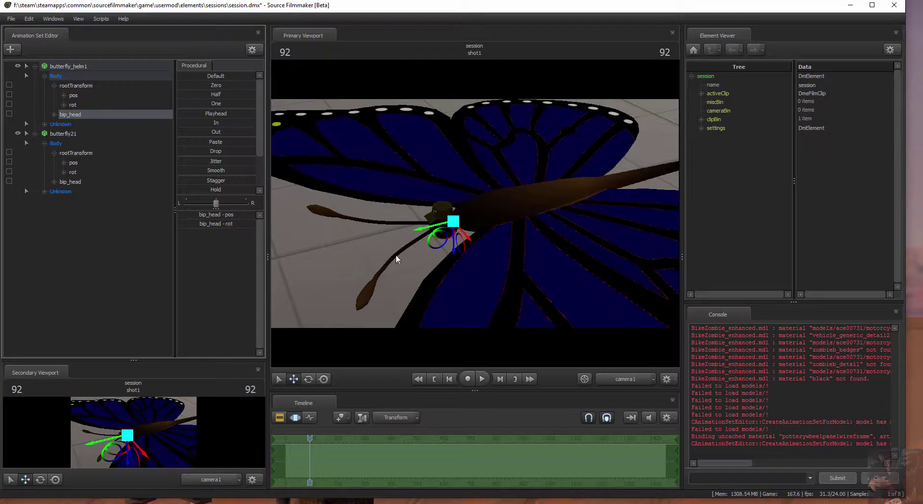
{"action": "left_click", "coordinate": [309, 379]}
{"action": "mouse_move", "coordinate": [463, 241]}
{"action": "left_mouse_down"}
{"action": "mouse_move", "coordinate": [486, 233]}
{"action": "mouse_move", "coordinate": [446, 236]}
{"action": "mouse_move", "coordinate": [454, 239]}
{"action": "left_mouse_up"}
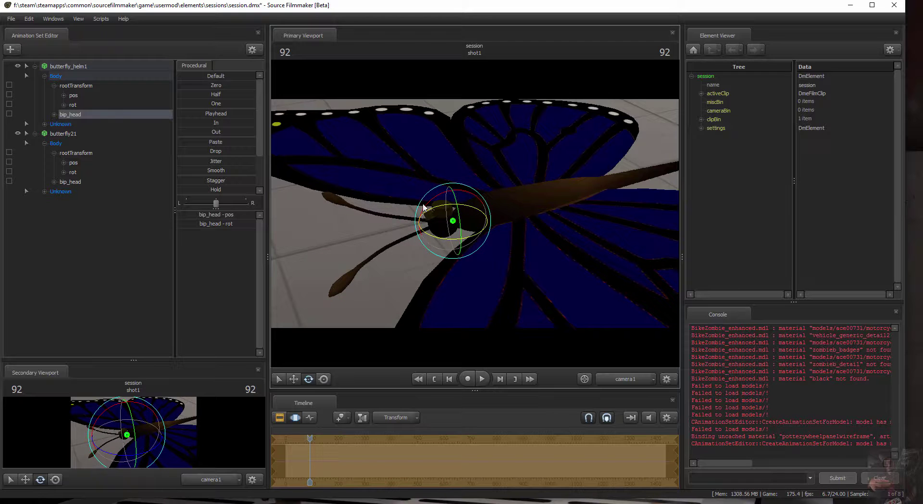
{"action": "left_click_drag", "start_coordinate": [423, 206], "coordinate": [335, 207]}
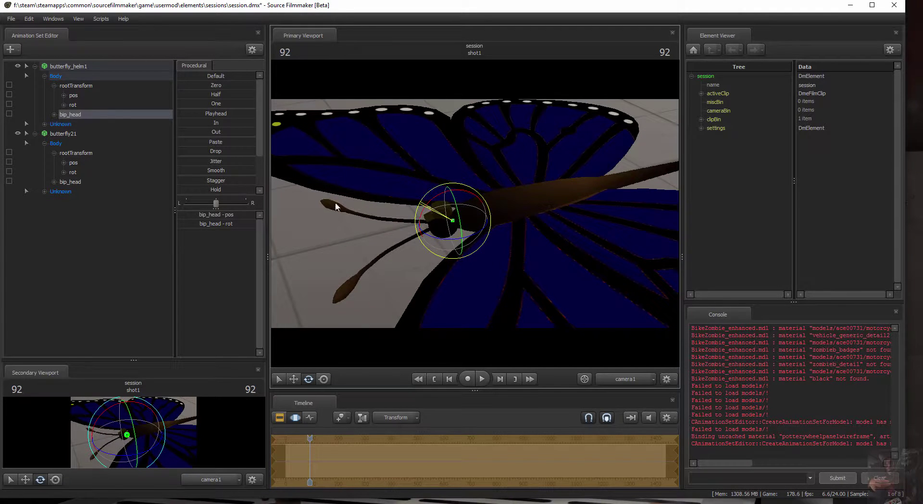
Change butterfly_helm1's hats body group to put the helmet back on
{"action": "right_click", "coordinate": [78, 114]}
{"action": "left_click", "coordinate": [77, 65]}
{"action": "right_click", "coordinate": [77, 65]}
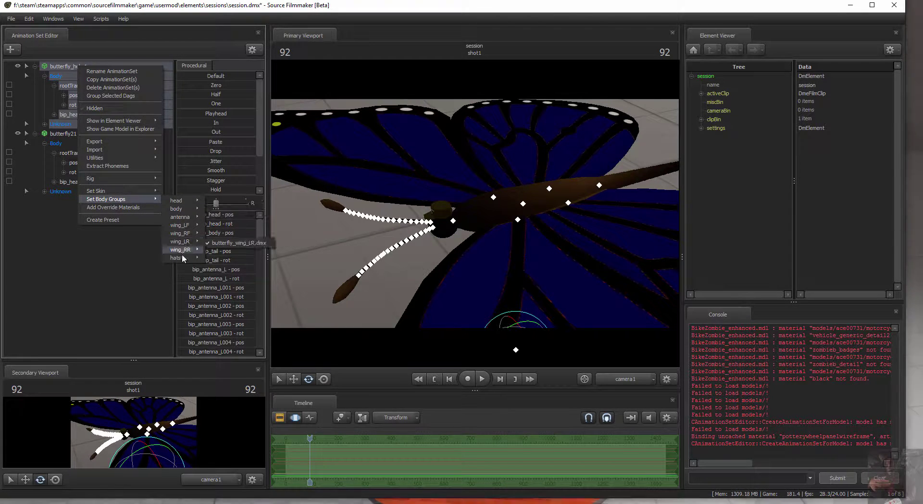
{"action": "left_click", "coordinate": [227, 268]}
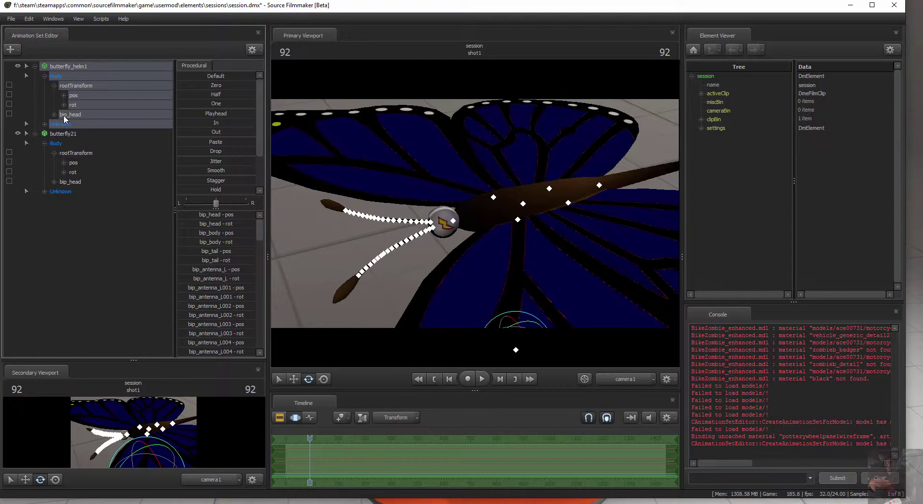
Rotate the bip_head bone again and check the pose from below
{"action": "left_click", "coordinate": [79, 112]}
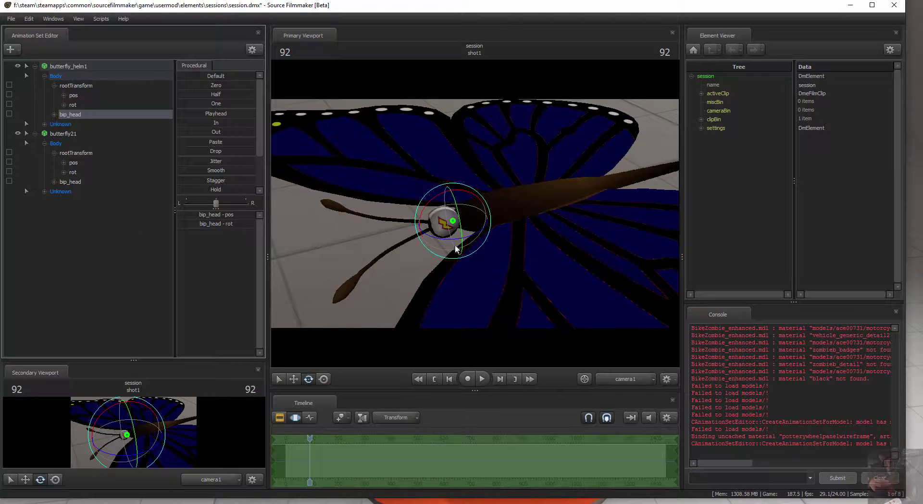
{"action": "left_click_drag", "start_coordinate": [448, 244], "coordinate": [431, 214]}
{"action": "right_click_drag", "start_coordinate": [542, 243], "coordinate": [512, 192]}
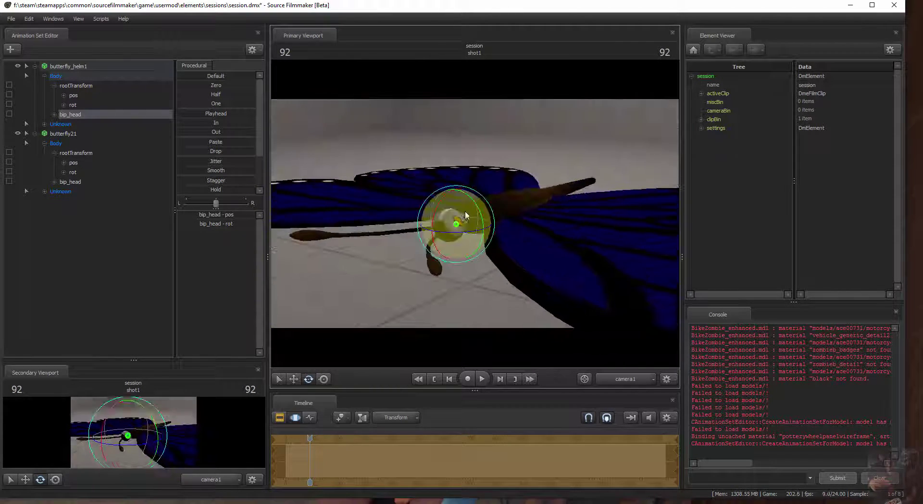
Import the flap sequence onto butterfly_helm1 and play it briefly, pausing at frame 144
{"action": "right_click", "coordinate": [511, 193]}
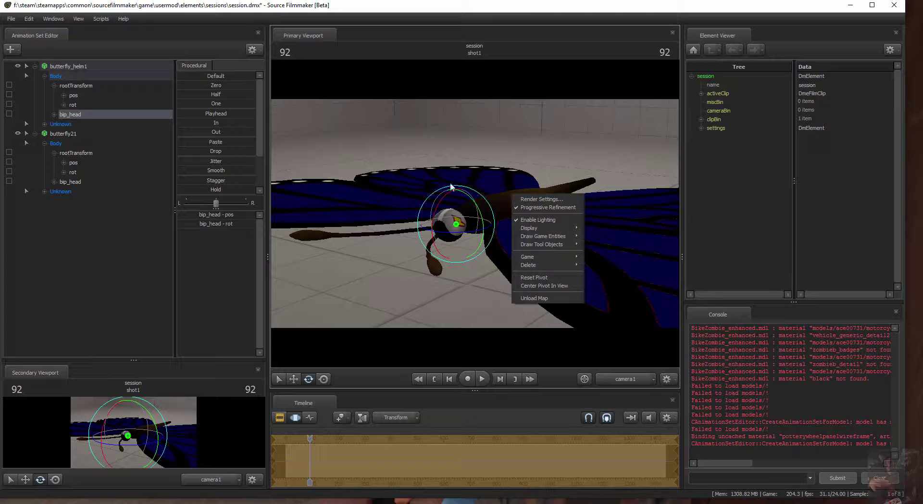
{"action": "left_click", "coordinate": [71, 65]}
{"action": "right_click", "coordinate": [71, 66]}
{"action": "mouse_move", "coordinate": [90, 153]}
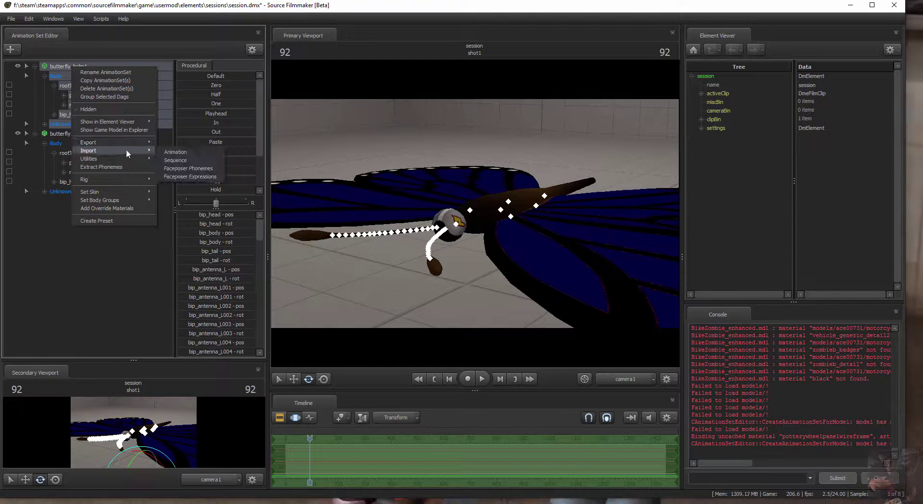
{"action": "left_click", "coordinate": [178, 161]}
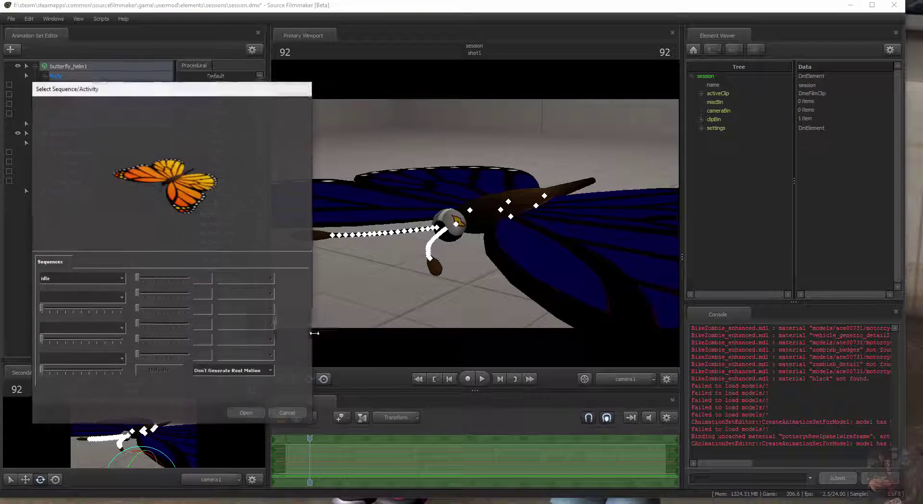
{"action": "left_click", "coordinate": [122, 279]}
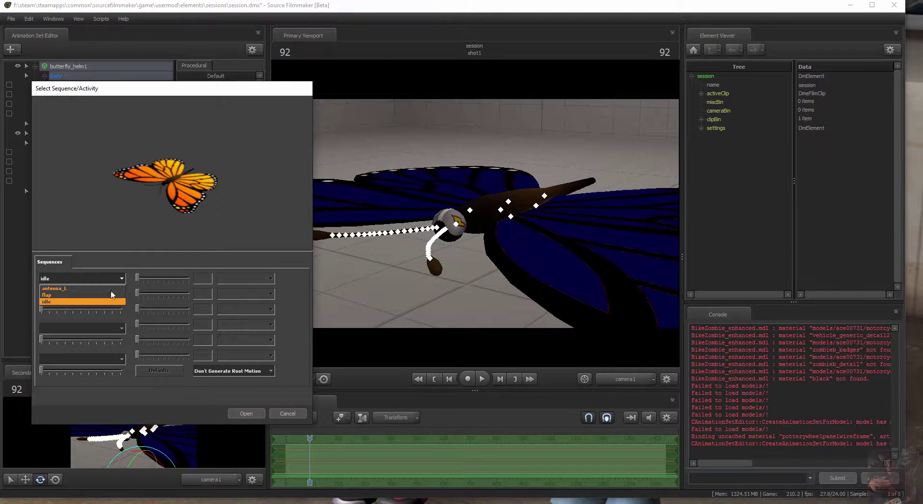
{"action": "left_click", "coordinate": [91, 295]}
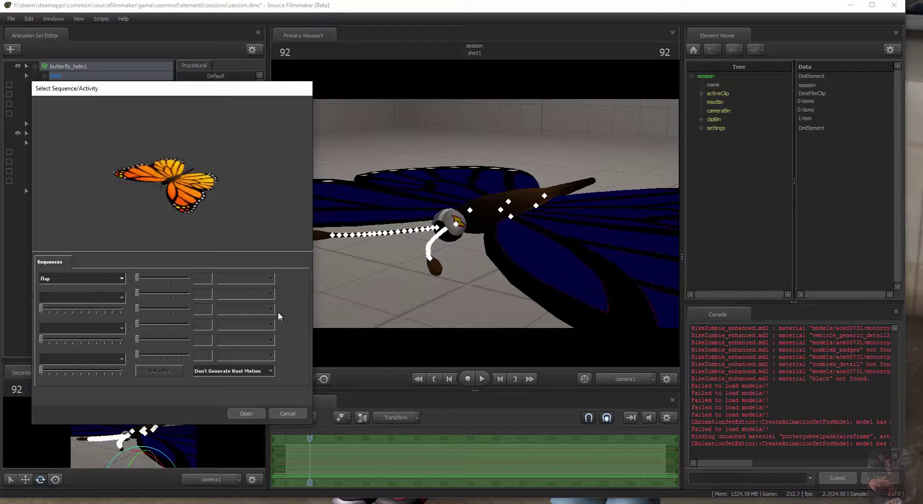
{"action": "left_click", "coordinate": [246, 413]}
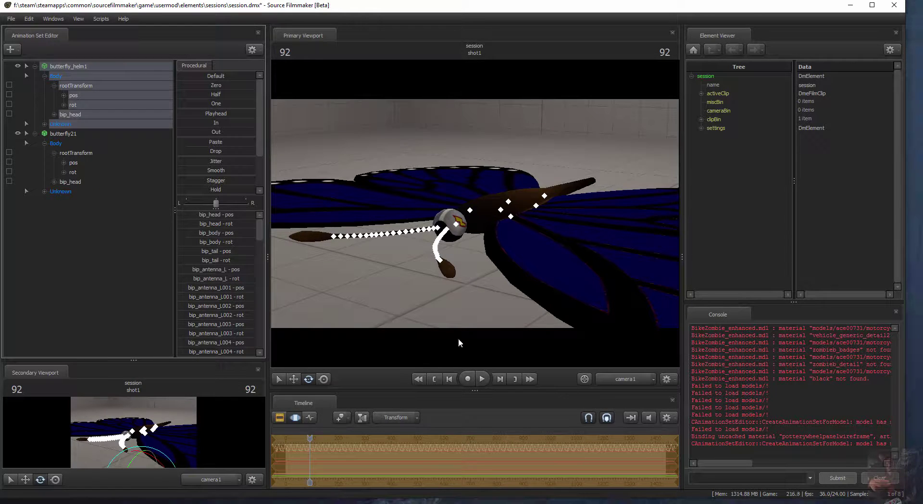
{"action": "left_click", "coordinate": [482, 379]}
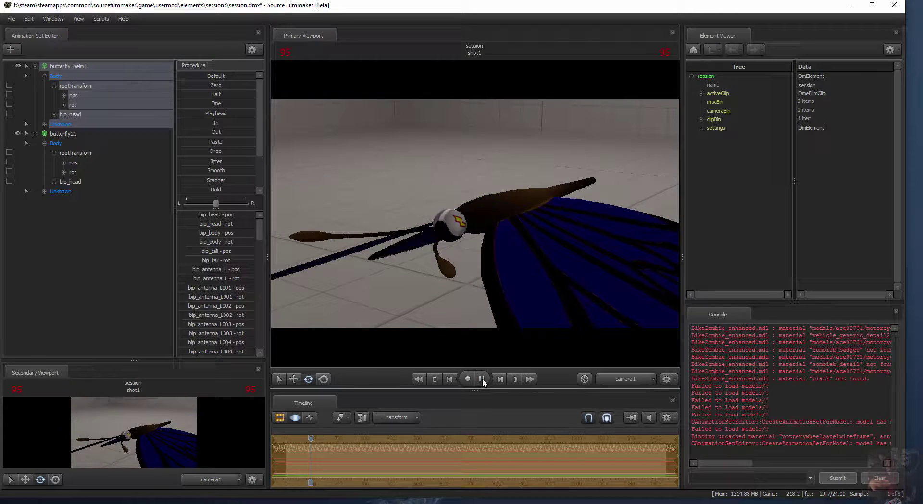
{"action": "left_click", "coordinate": [482, 379]}
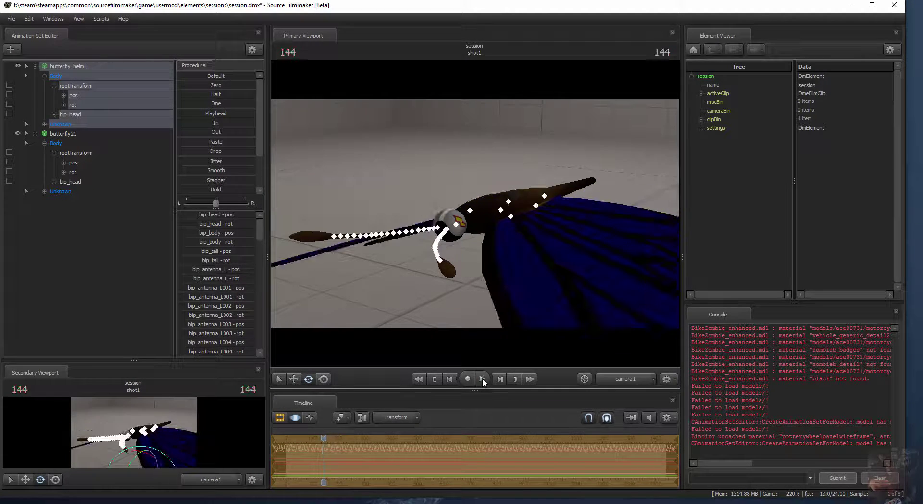
Import the antenna_L sequence onto butterfly_helm1 and start playback
{"action": "right_click", "coordinate": [80, 68]}
{"action": "mouse_move", "coordinate": [104, 151]}
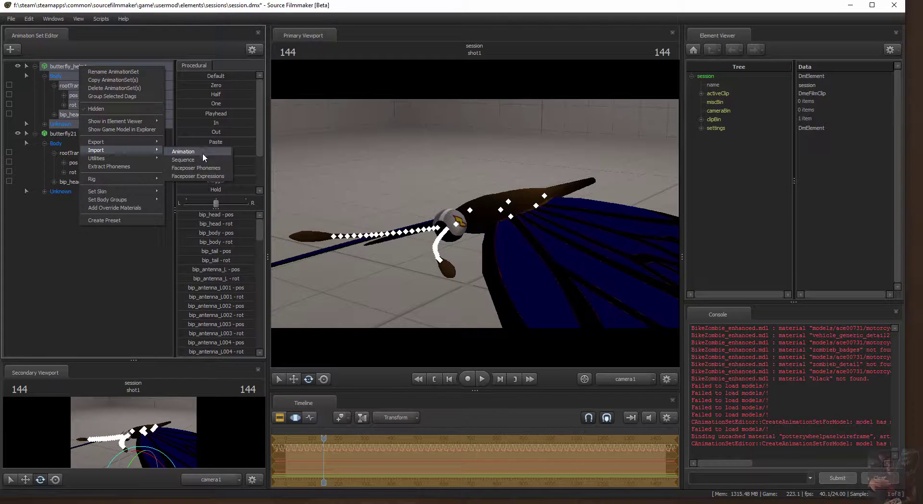
{"action": "left_click", "coordinate": [201, 160]}
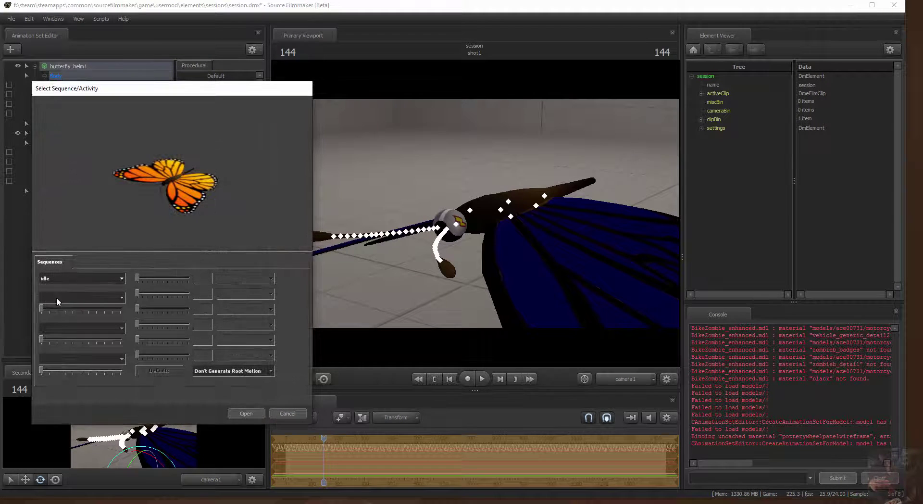
{"action": "left_click", "coordinate": [122, 278]}
{"action": "left_click", "coordinate": [77, 289]}
{"action": "left_click", "coordinate": [255, 413]}
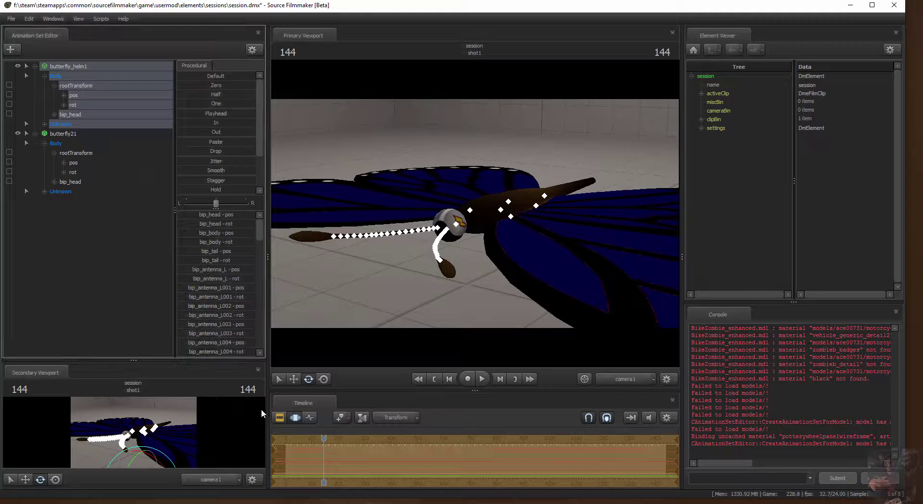
{"action": "left_click", "coordinate": [482, 380]}
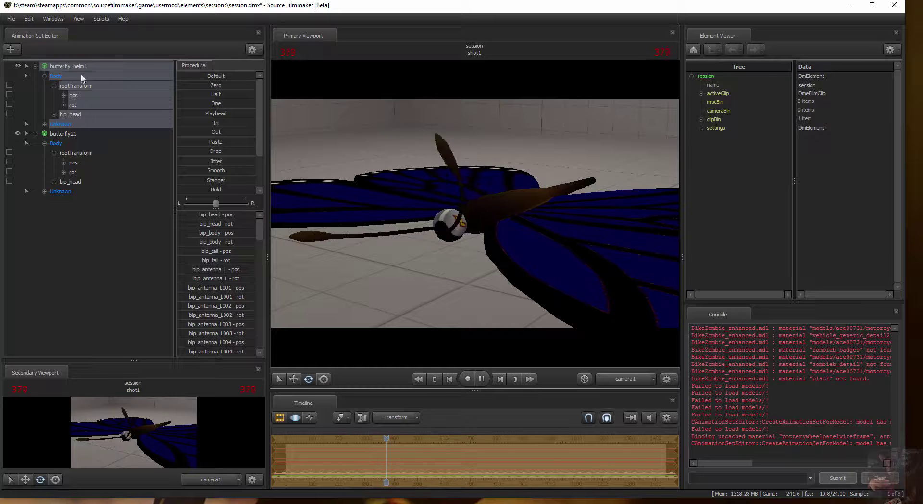
Expand butterfly_helm1's bip_head bone controls
{"action": "left_click", "coordinate": [91, 65]}
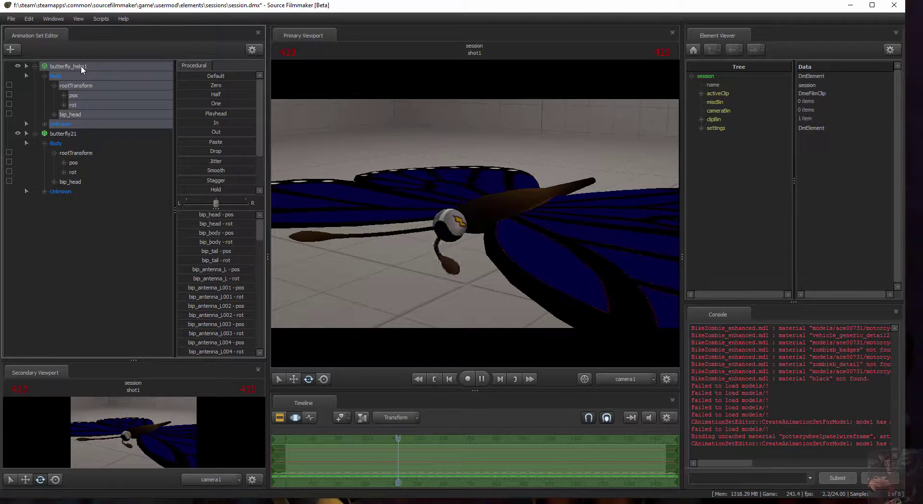
{"action": "right_click", "coordinate": [90, 64]}
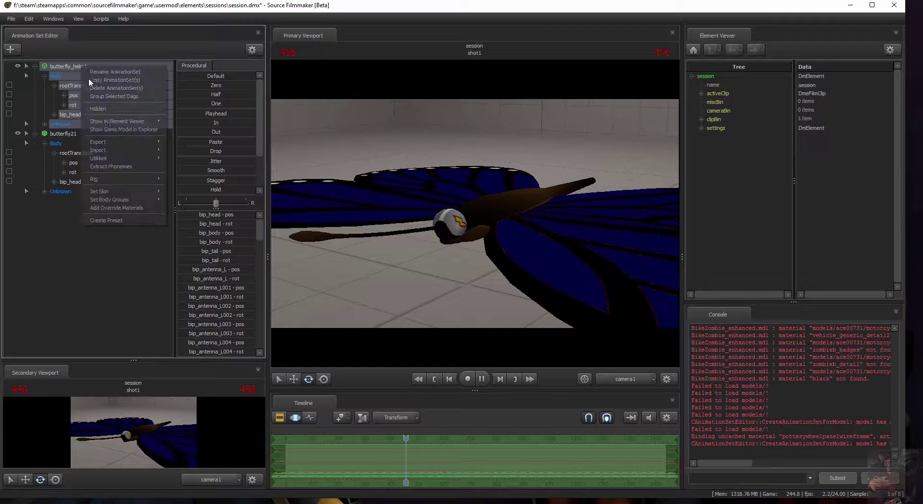
{"action": "left_click", "coordinate": [63, 261]}
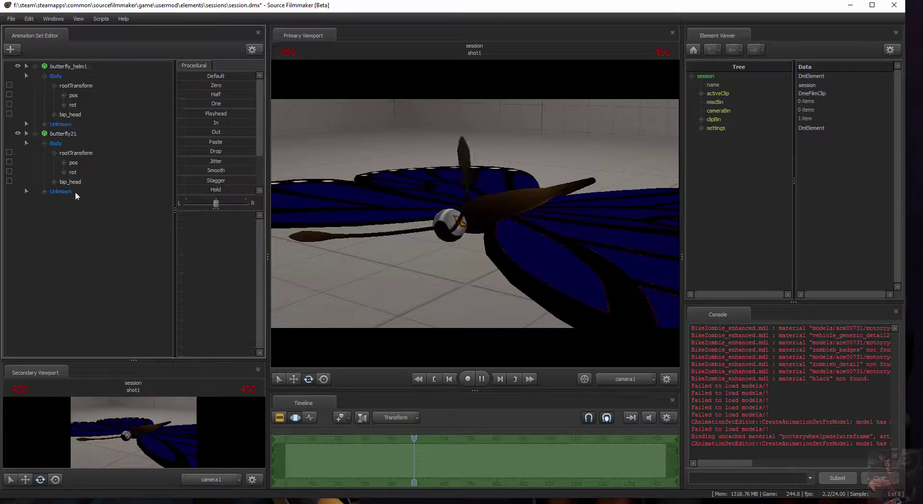
{"action": "left_click", "coordinate": [53, 114]}
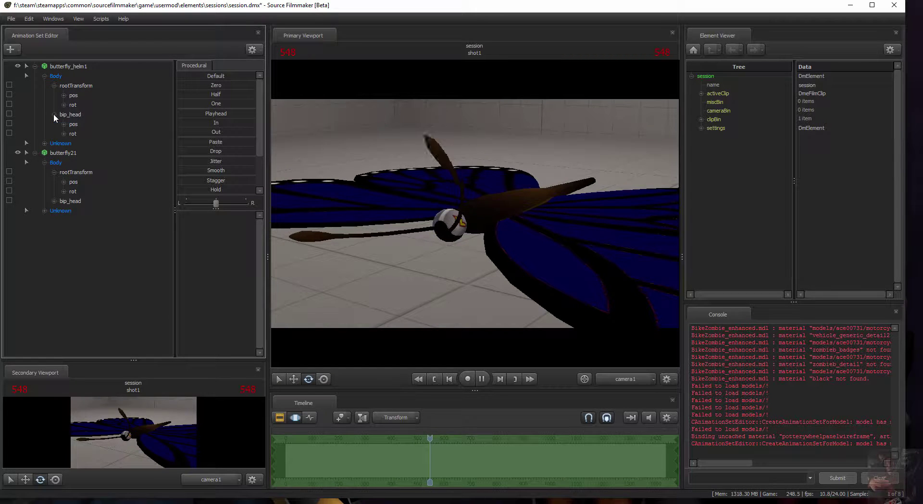
In the Unknown group, select the four wing bones bip_wing_FL, FR, RL and RR
{"action": "left_click", "coordinate": [44, 144]}
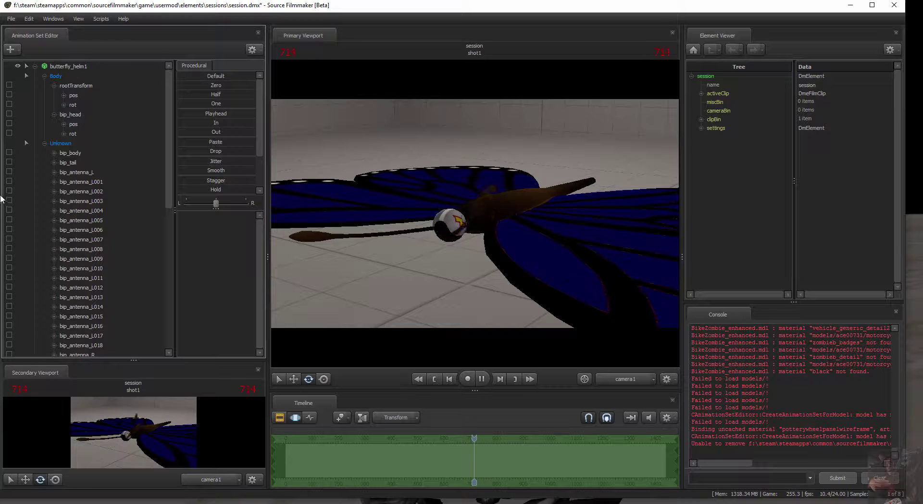
{"action": "scroll", "coordinate": [120, 178], "scroll_direction": "down", "scroll_amount": 7}
{"action": "scroll", "coordinate": [118, 182], "scroll_direction": "down", "scroll_amount": 3}
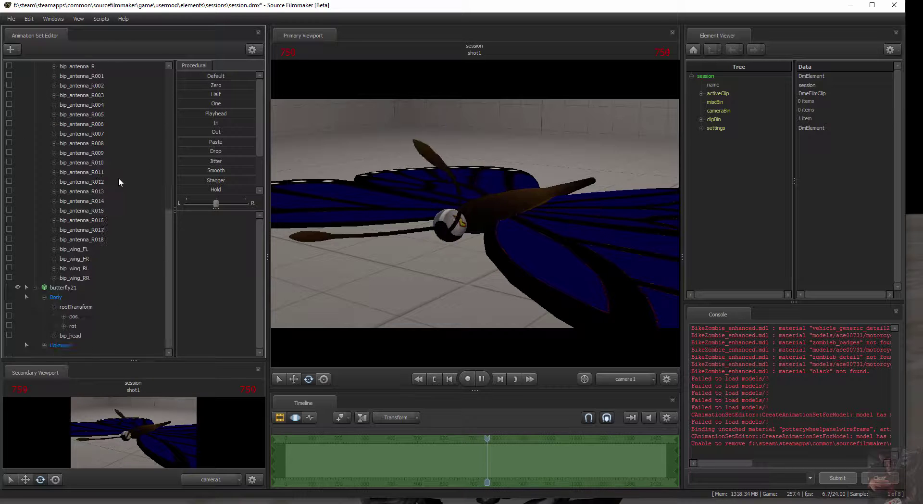
{"action": "left_click", "coordinate": [81, 258]}
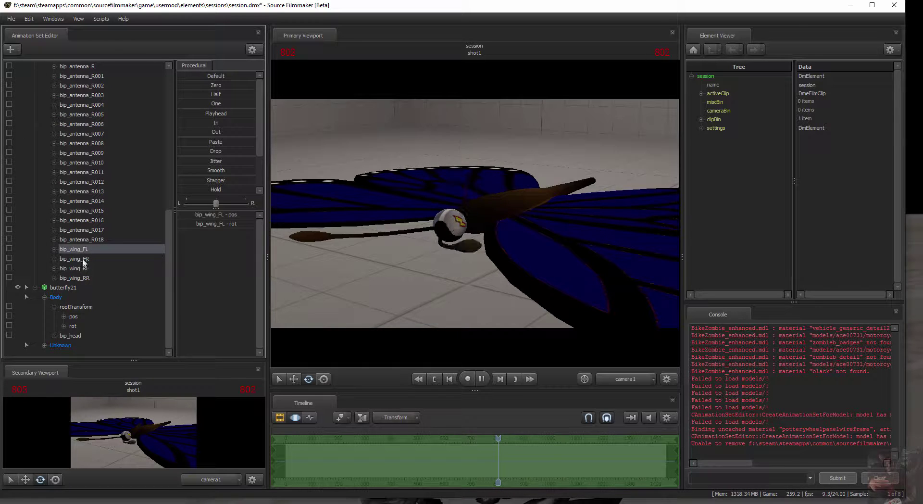
{"action": "left_click", "coordinate": [79, 268], "text": "ctrl"}
{"action": "left_click", "coordinate": [77, 249], "text": "ctrl"}
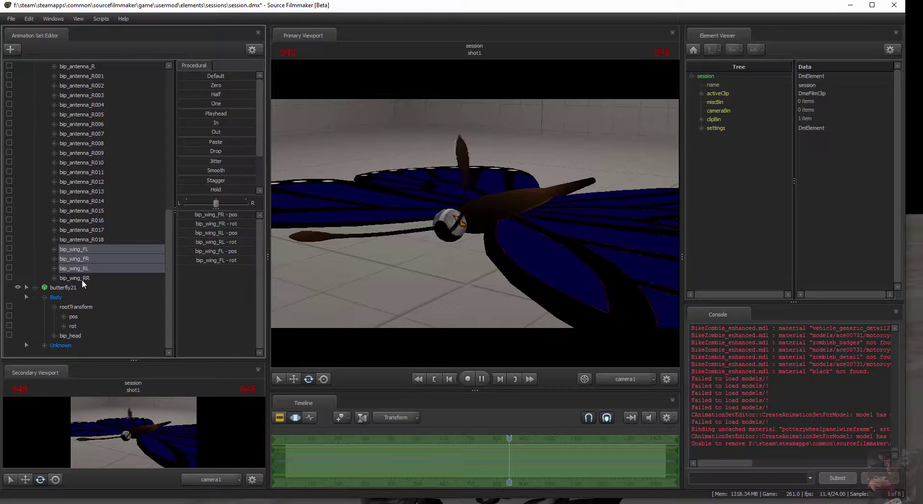
{"action": "left_click", "coordinate": [82, 278], "text": "ctrl"}
Import the flap sequence onto only the selected wing bones
{"action": "right_click", "coordinate": [81, 248]}
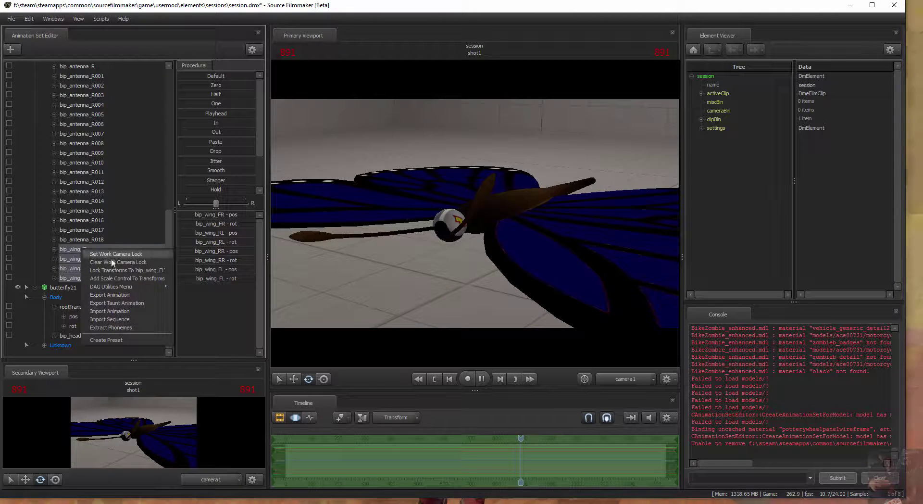
{"action": "left_click", "coordinate": [119, 319]}
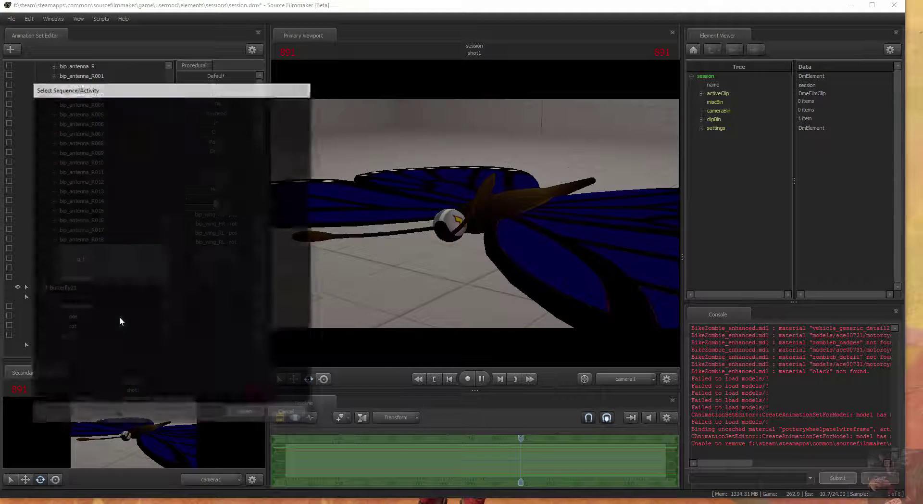
{"action": "left_click", "coordinate": [120, 278]}
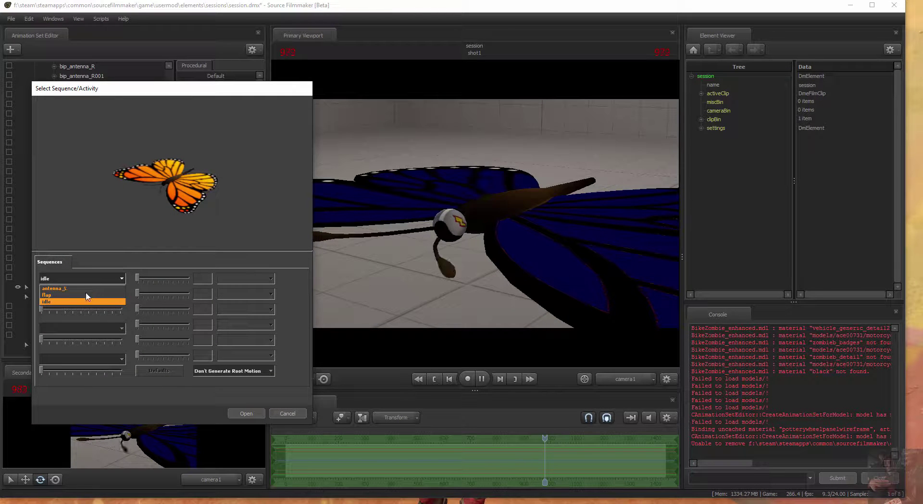
{"action": "left_click", "coordinate": [250, 412]}
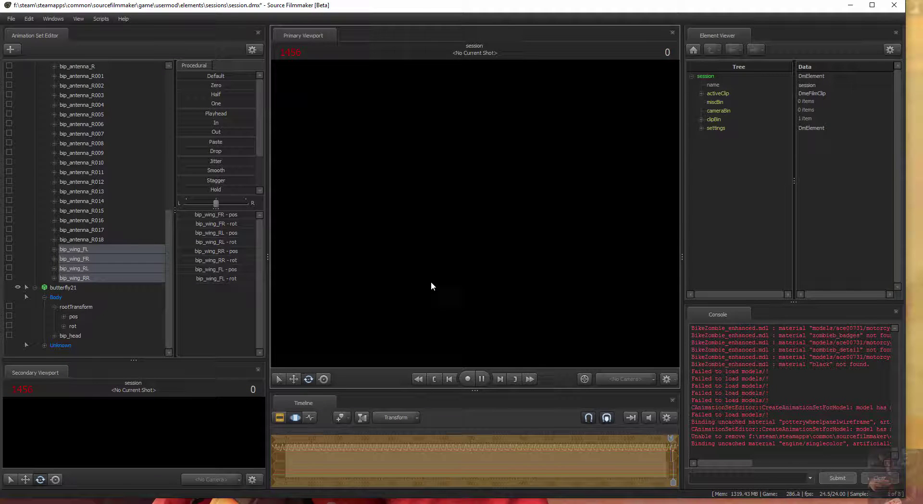
Stop playback and close Source Filmmaker, choosing Quit without Saving
{"action": "key", "text": "space"}
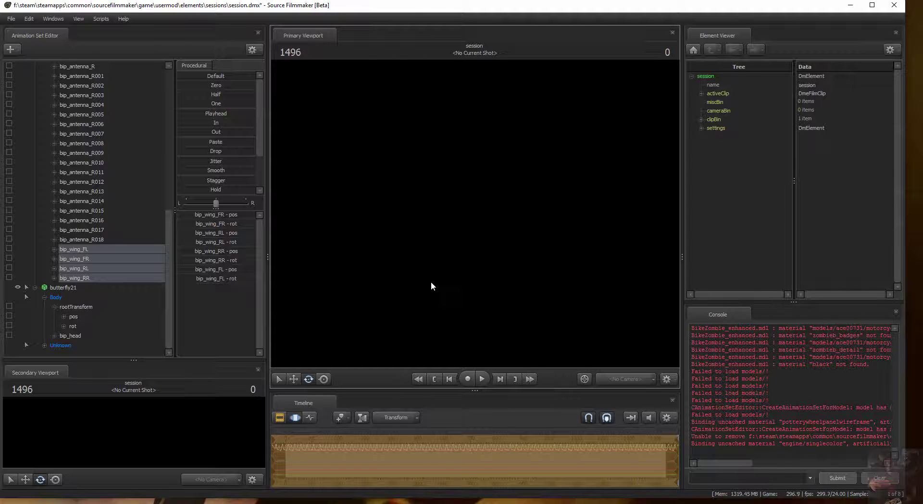
{"action": "left_click", "coordinate": [895, 6]}
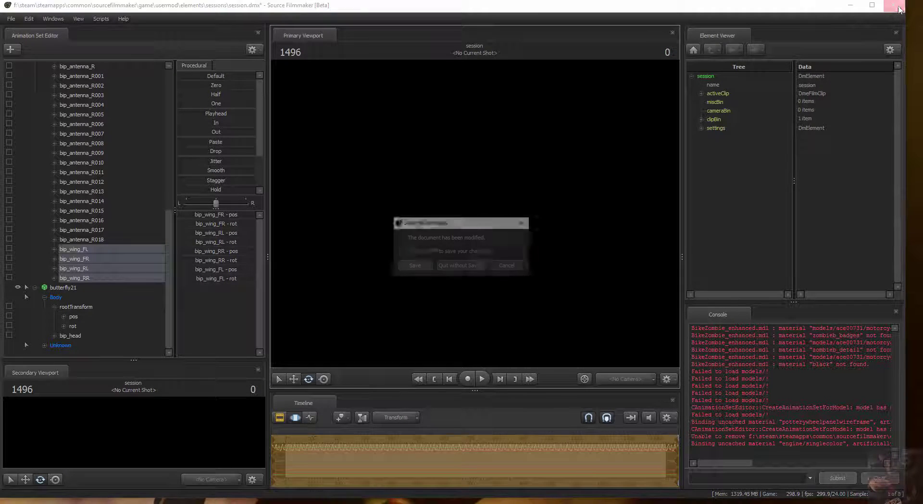
{"action": "left_click", "coordinate": [463, 266]}
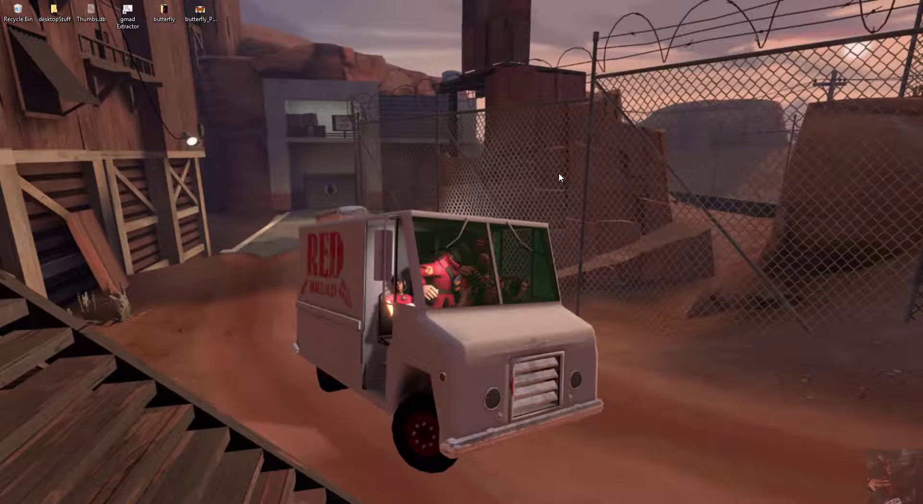